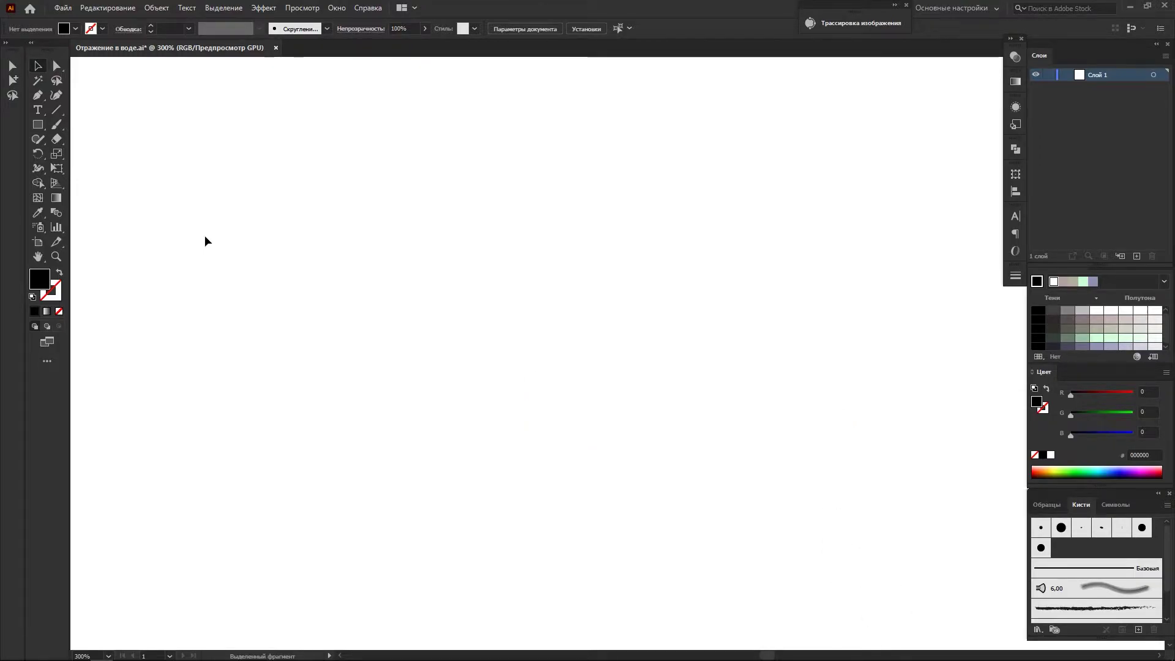
# - Type the word 'Pixlab' on the artboard and scale it up much larger
pyautogui.click(38, 109)
pyautogui.click(371, 313)
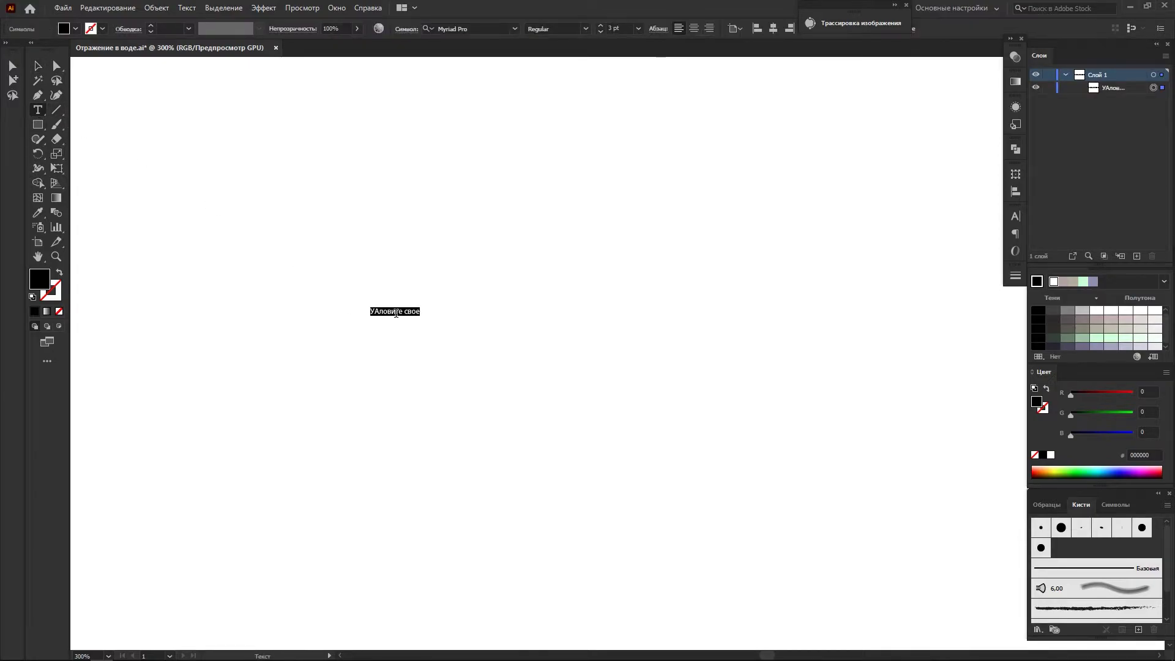
pyautogui.write('Р')
pyautogui.write('ixlab')
pyautogui.press('Escape')
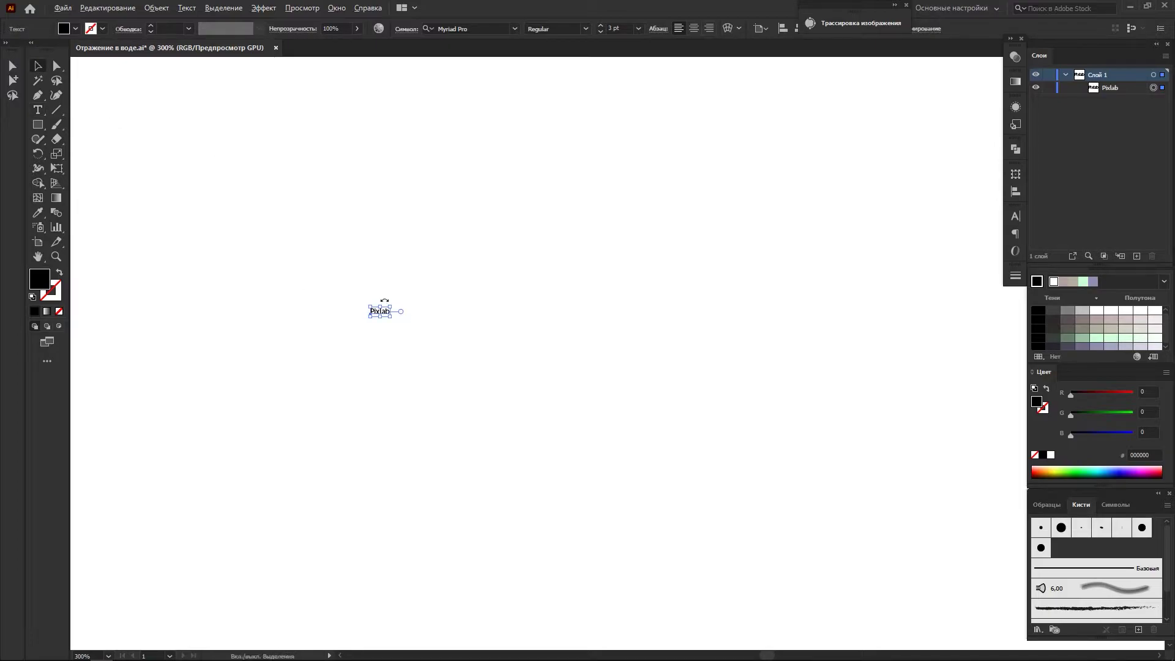
pyautogui.moveTo(391, 306); pyautogui.dragTo(550, 215)
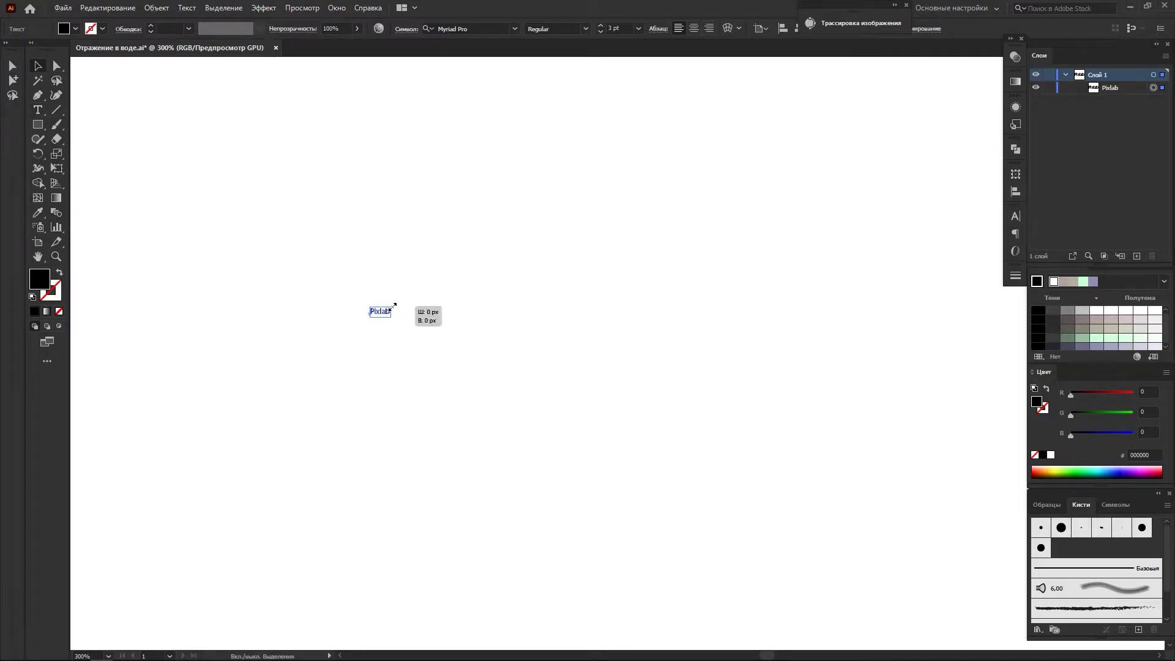
# - Set Pixlab in Montserrat with the Black weight, then deselect it
pyautogui.click(515, 28)
pyautogui.scroll(2, 527, 154)
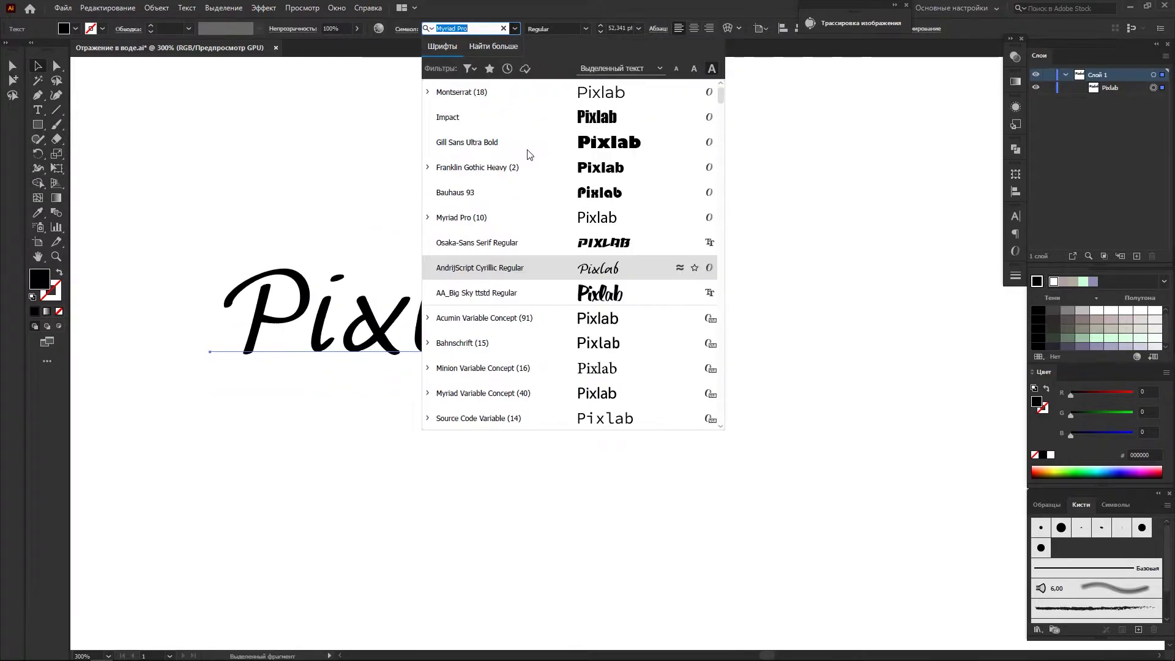
pyautogui.click(489, 99)
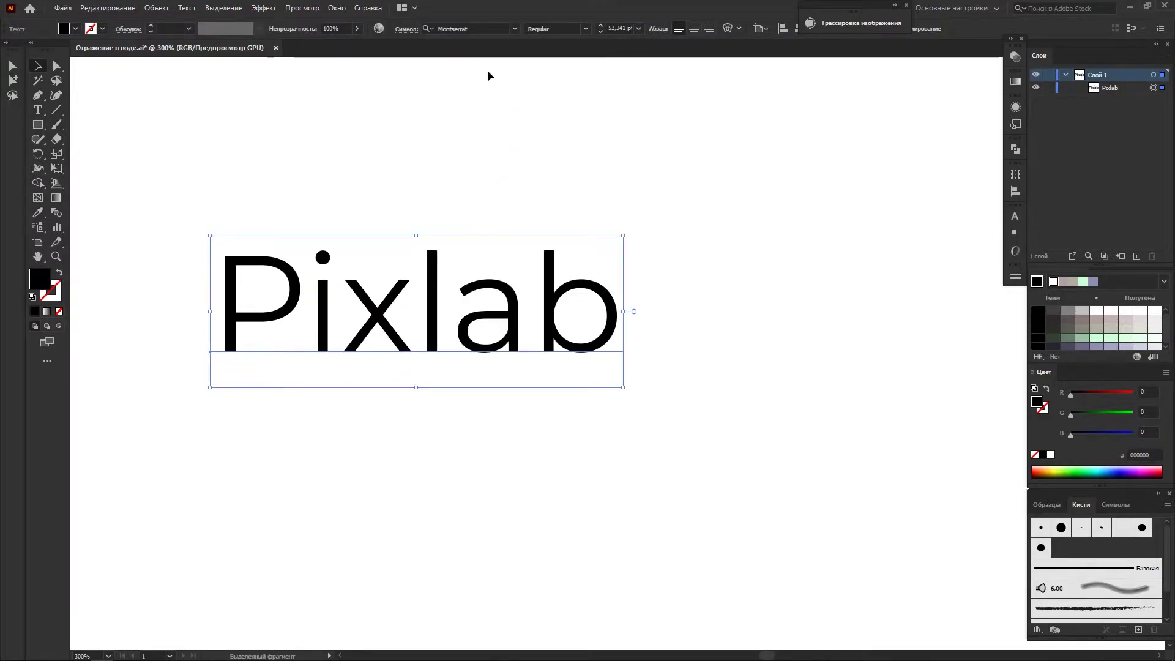
pyautogui.click(585, 28)
pyautogui.click(549, 250)
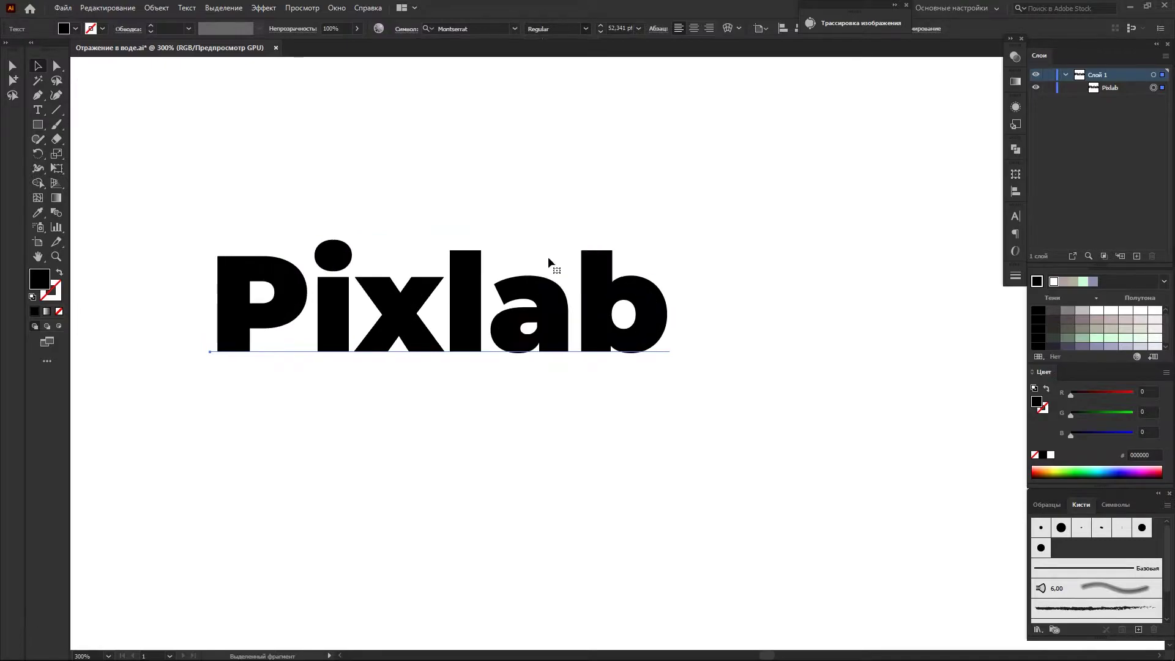
pyautogui.click(703, 277)
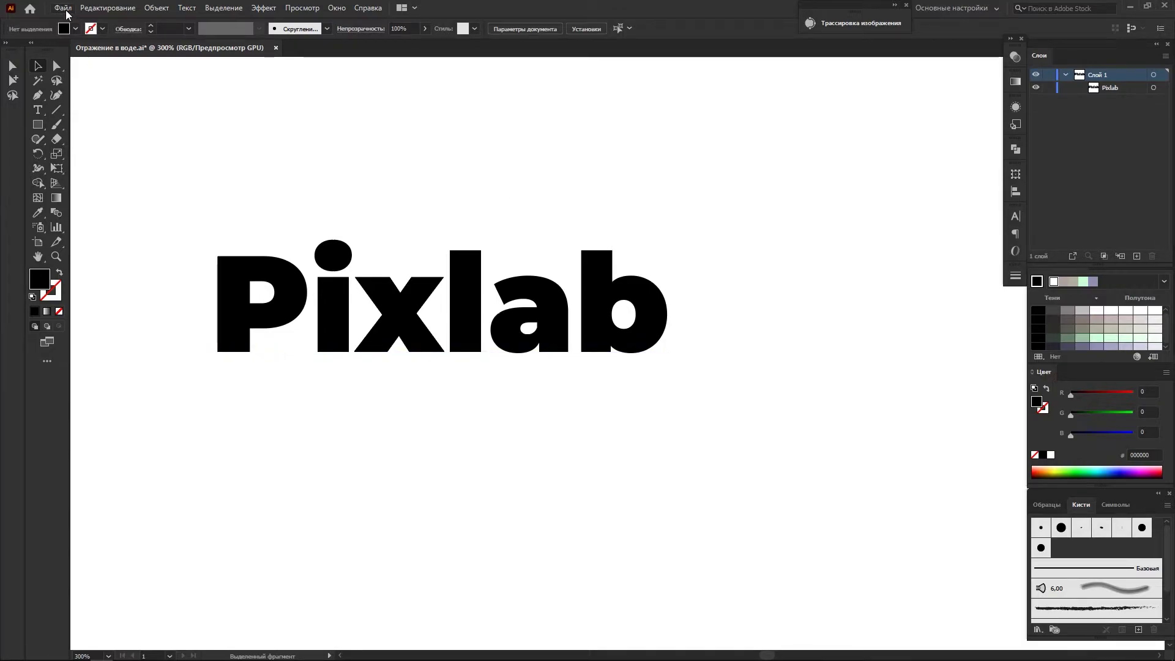
# - Bring the landscape photo into the Pixlab document and fit the artboard in view
pyautogui.click(656, 303)
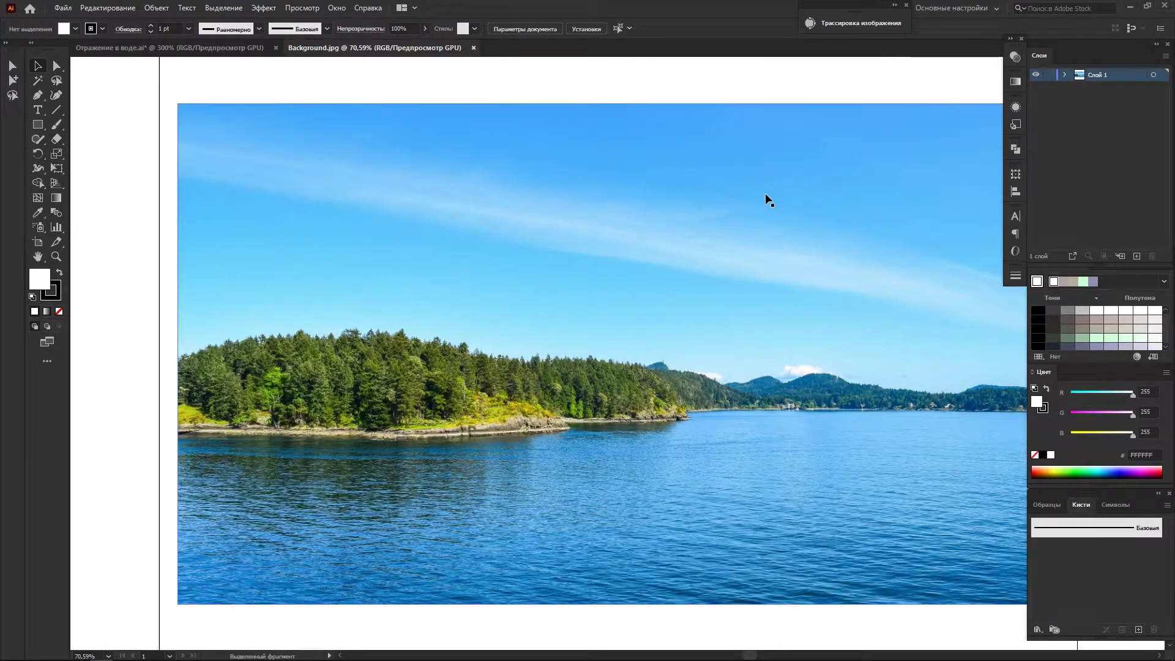
pyautogui.moveTo(766, 193)
pyautogui.mouseDown()
pyautogui.moveTo(186, 79)
pyautogui.moveTo(592, 171)
pyautogui.mouseUp()
pyautogui.hotkey('ctrl', '0')
# - Resize the landscape photo and position it over the Pixlab text
pyautogui.moveTo(921, 194); pyautogui.dragTo(770, 312)
pyautogui.moveTo(666, 356); pyautogui.dragTo(715, 330)
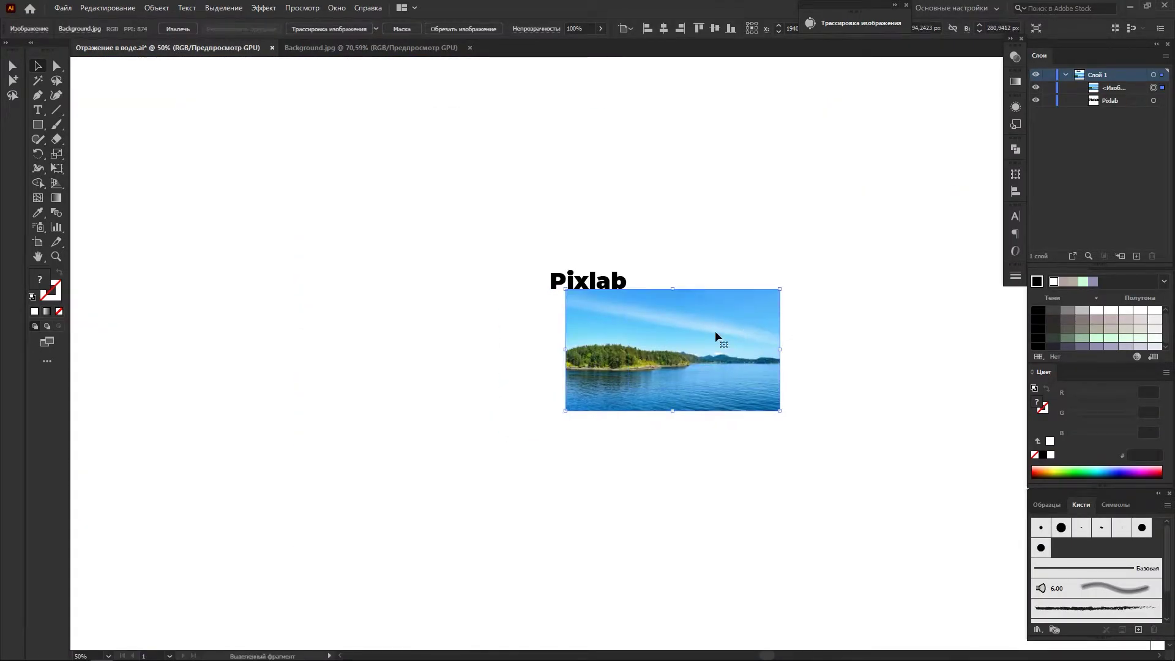
pyautogui.hotkey('ctrl', '=')
pyautogui.hotkey('ctrl', '=')
pyautogui.hotkey('ctrl', '=')
pyautogui.moveTo(965, 260); pyautogui.dragTo(787, 395)
pyautogui.moveTo(668, 433); pyautogui.dragTo(409, 335)
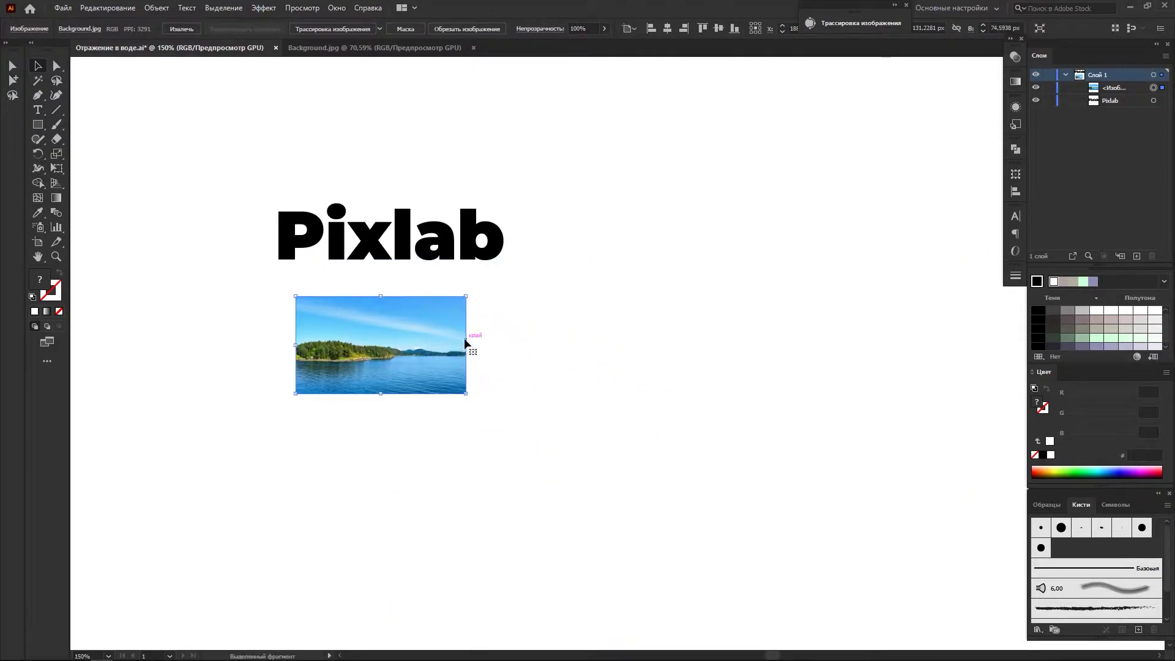
pyautogui.moveTo(468, 390)
pyautogui.mouseDown()
pyautogui.moveTo(542, 425)
pyautogui.moveTo(527, 426)
pyautogui.mouseUp()
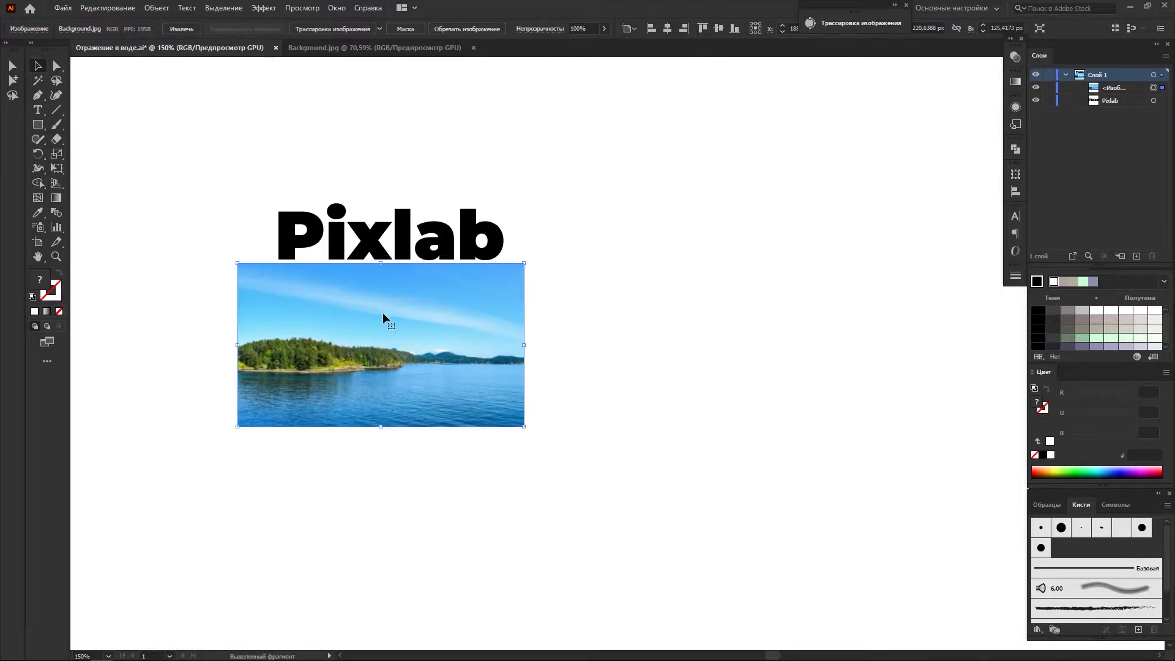
pyautogui.moveTo(377, 335)
pyautogui.mouseDown()
pyautogui.moveTo(393, 235)
pyautogui.moveTo(383, 242)
pyautogui.mouseUp()
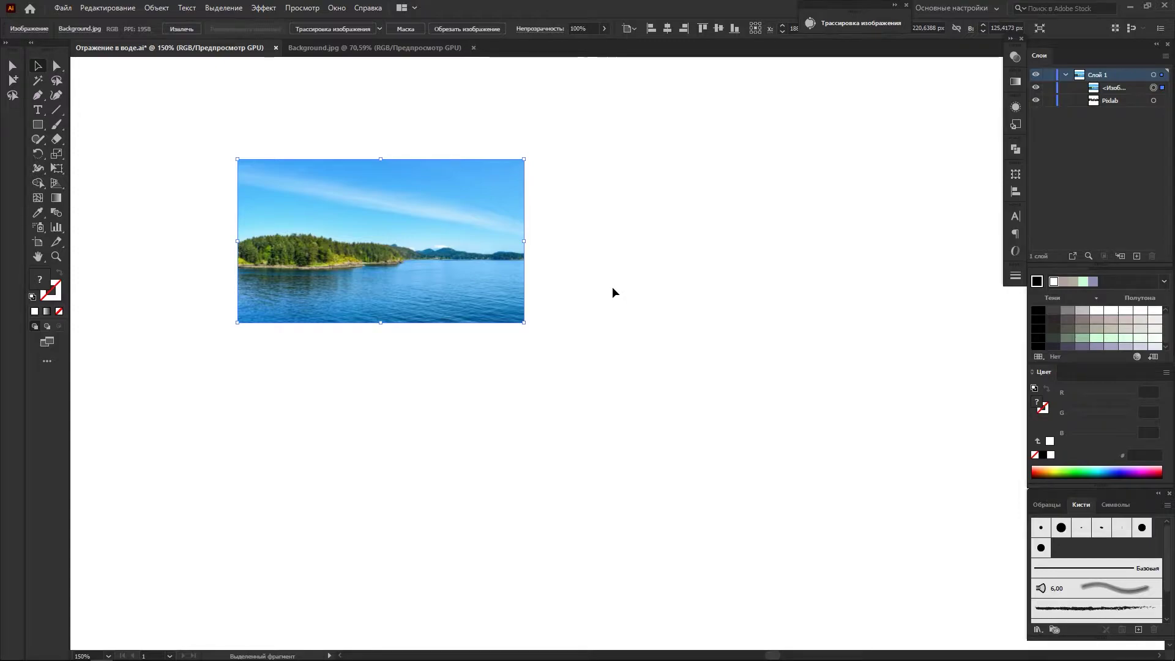
# - Stack the Pixlab text above the photo in Layers and select both objects
pyautogui.click(1094, 101)
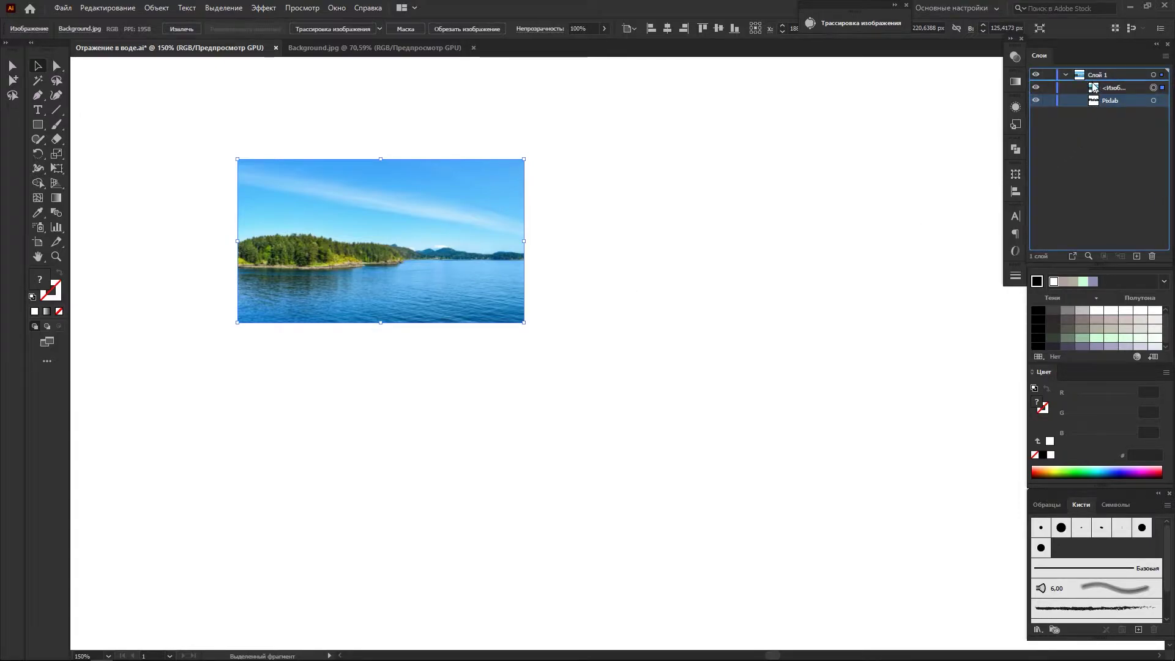
pyautogui.moveTo(1094, 101); pyautogui.dragTo(1095, 84)
pyautogui.click(560, 174)
pyautogui.moveTo(562, 175); pyautogui.dragTo(200, 347)
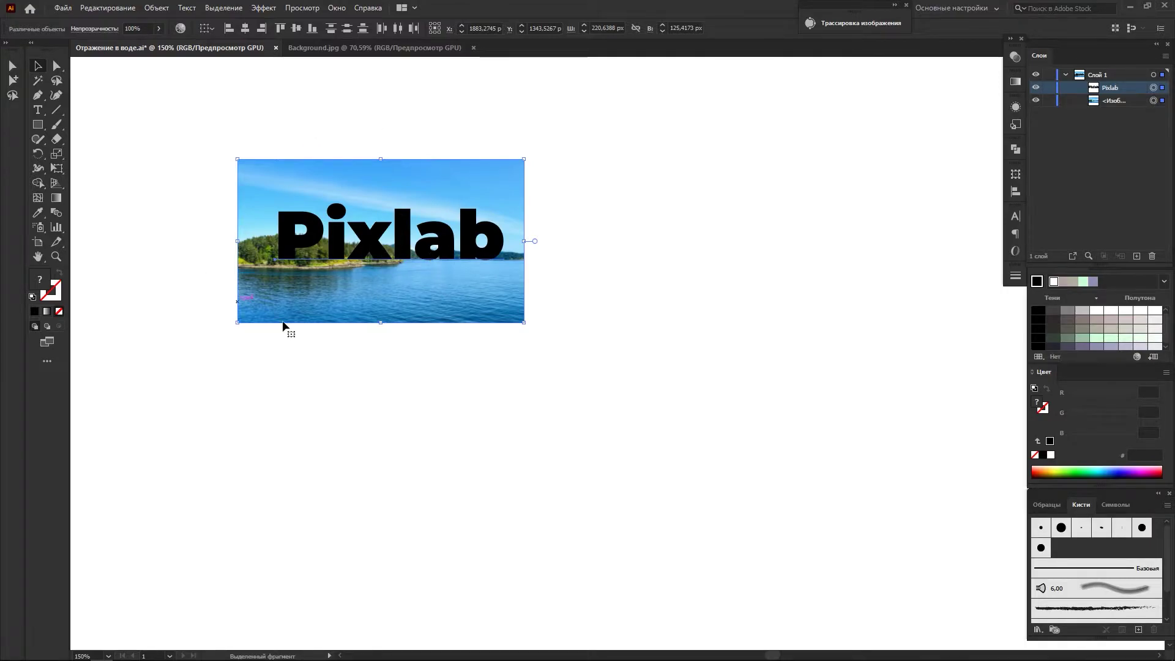
# - Make a clipping mask so the photo shows only inside the Pixlab letters
pyautogui.click(163, 8)
pyautogui.moveTo(244, 424)
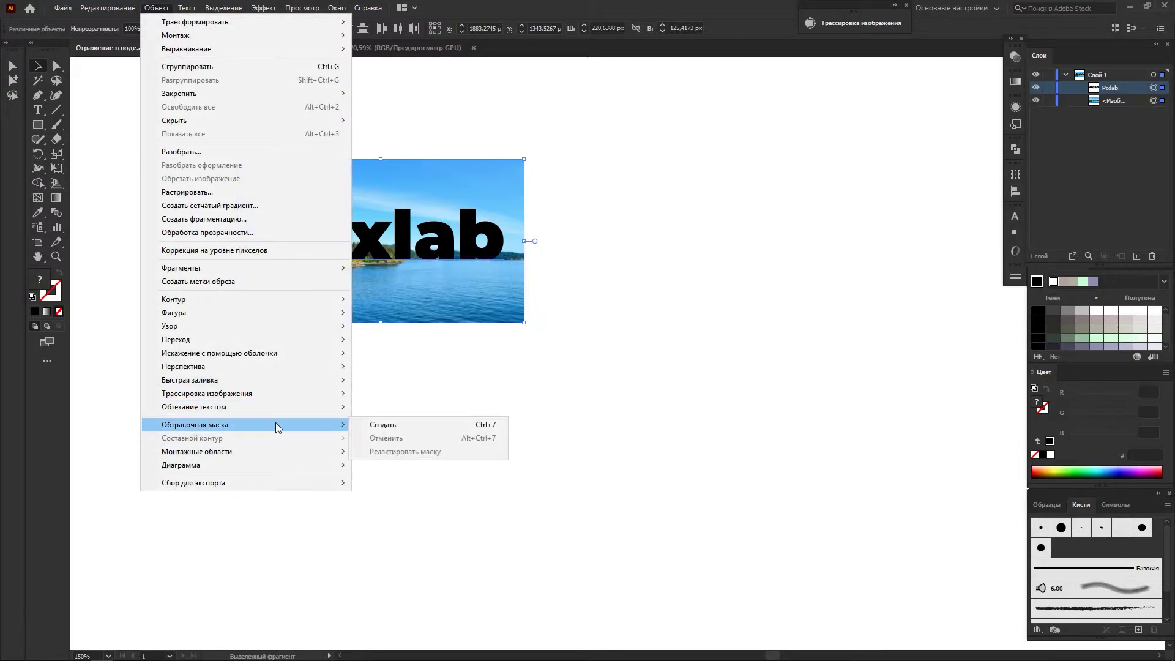
pyautogui.click(626, 229)
pyautogui.rightClick(409, 244)
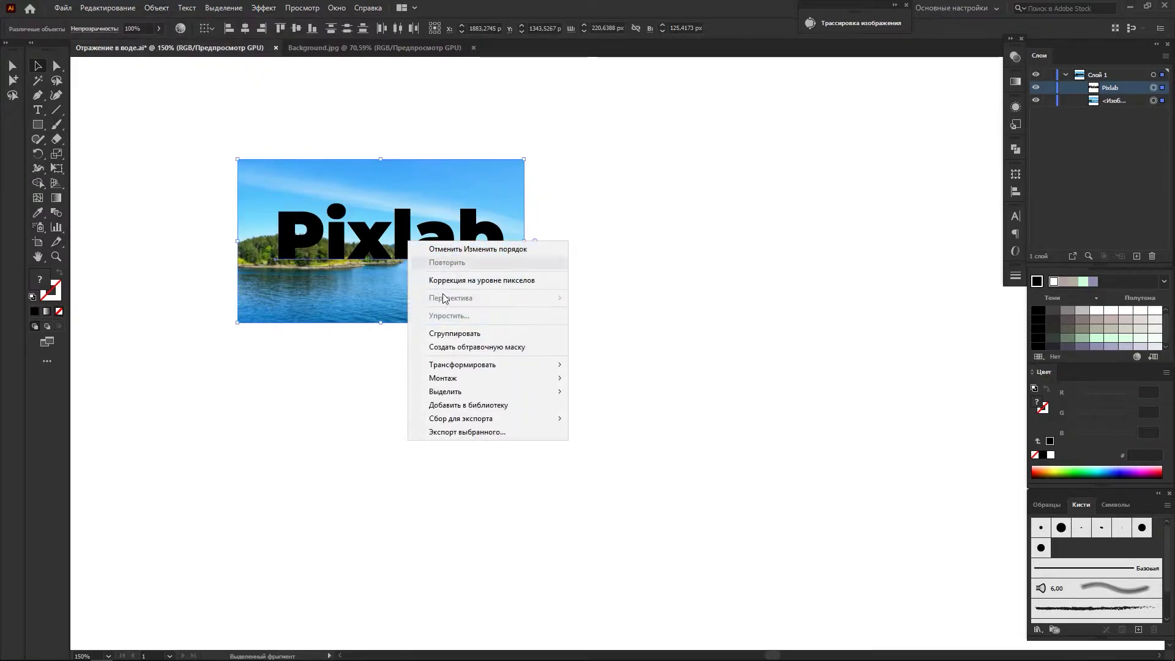
pyautogui.click(486, 345)
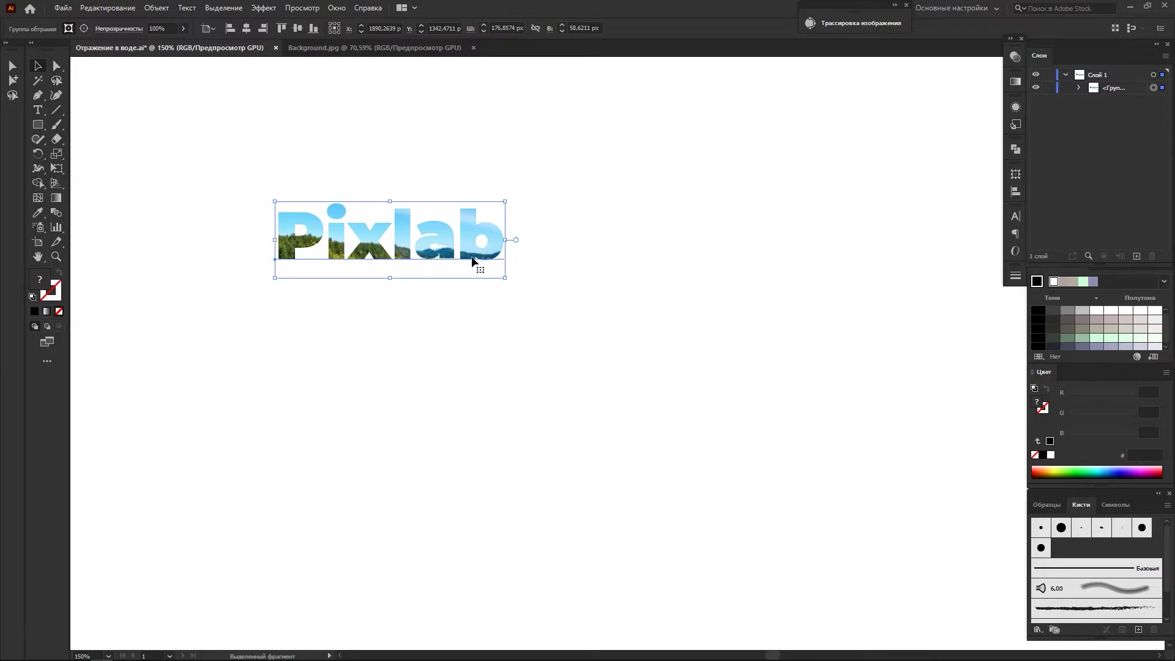
# - Expand the clip group in Layers and select the photo inside it
pyautogui.keyDown('alt'); pyautogui.scroll(3, 331, 210); pyautogui.keyUp('alt')
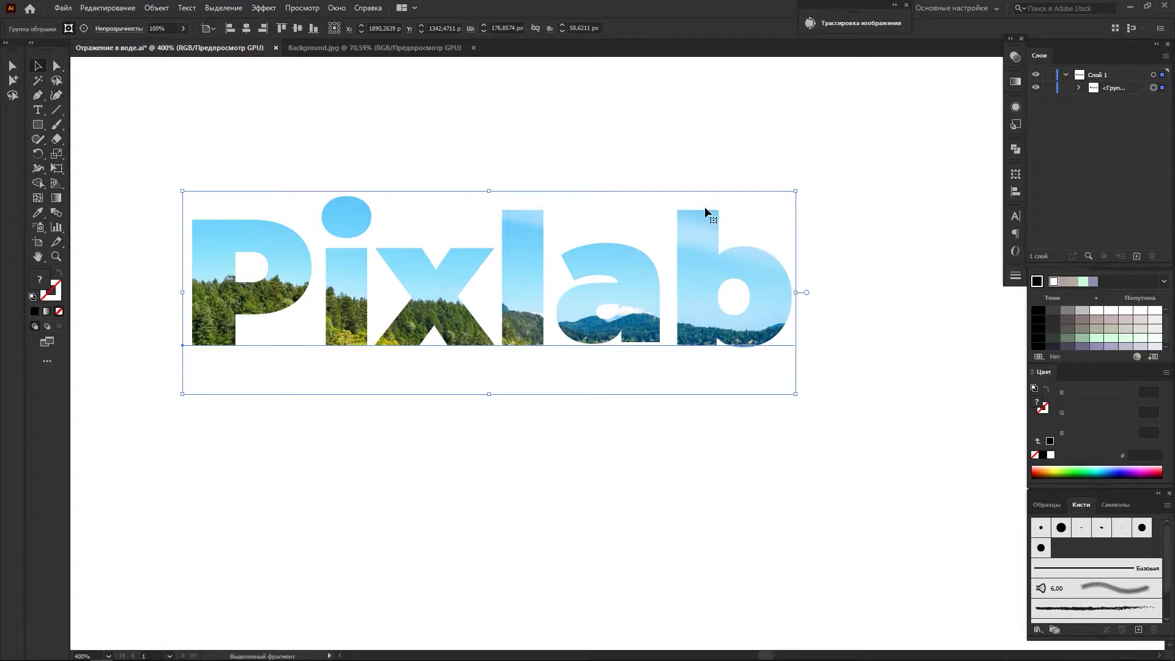
pyautogui.keyDown('alt'); pyautogui.scroll(-1, 620, 320); pyautogui.keyUp('alt')
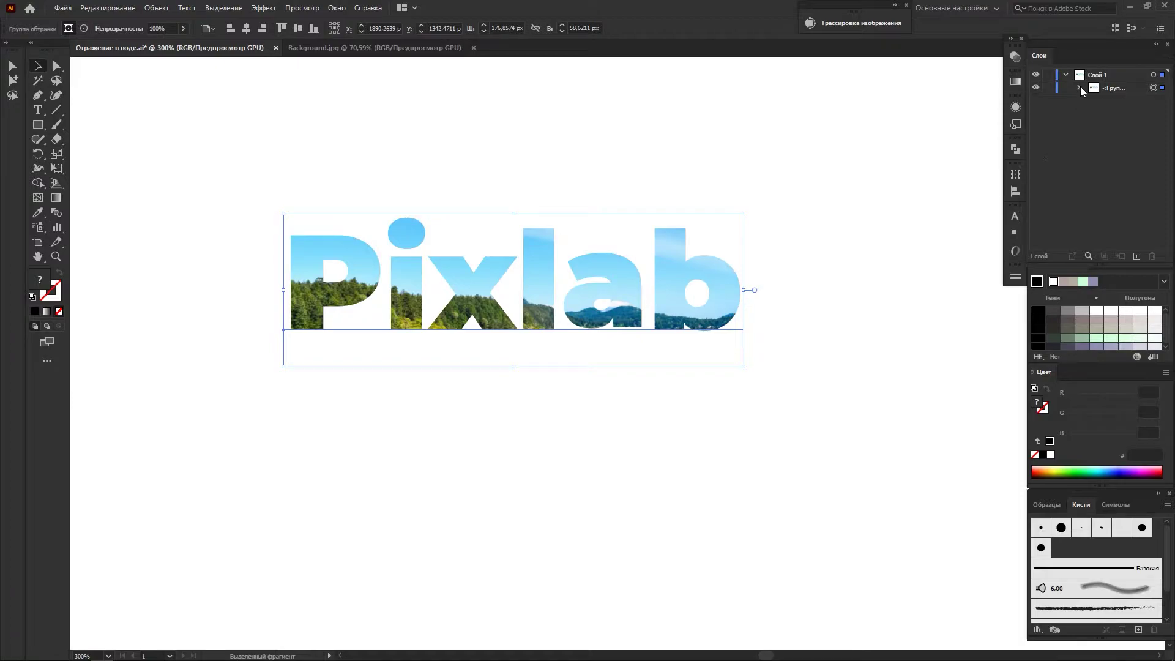
pyautogui.click(1078, 88)
pyautogui.click(1153, 100)
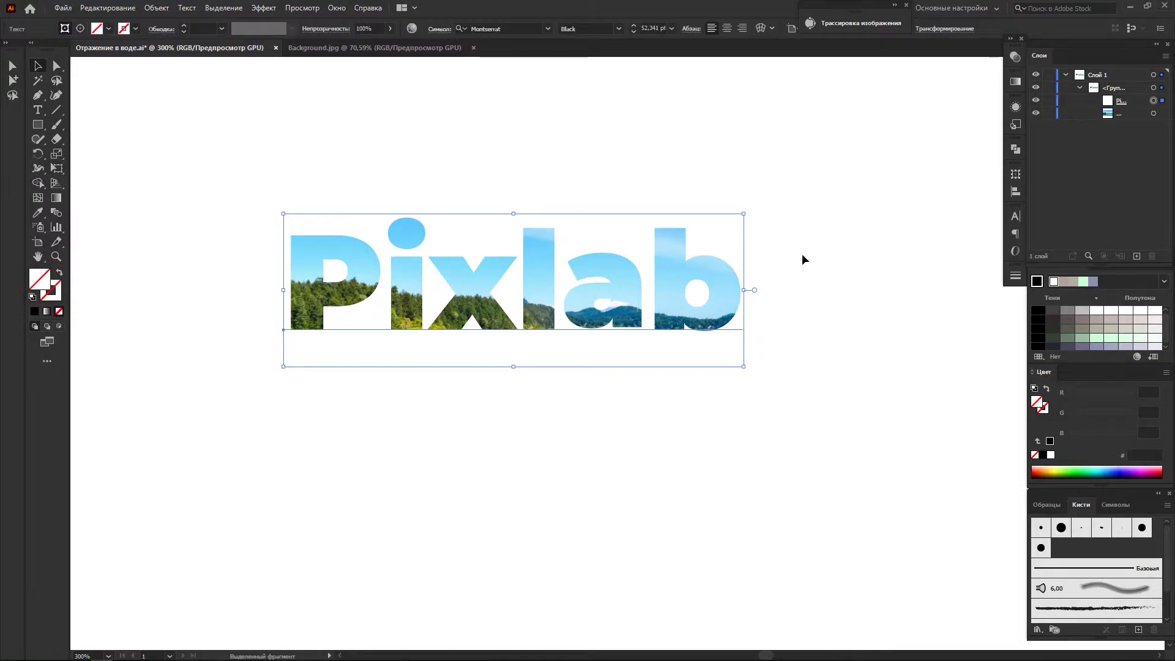
pyautogui.click(1153, 113)
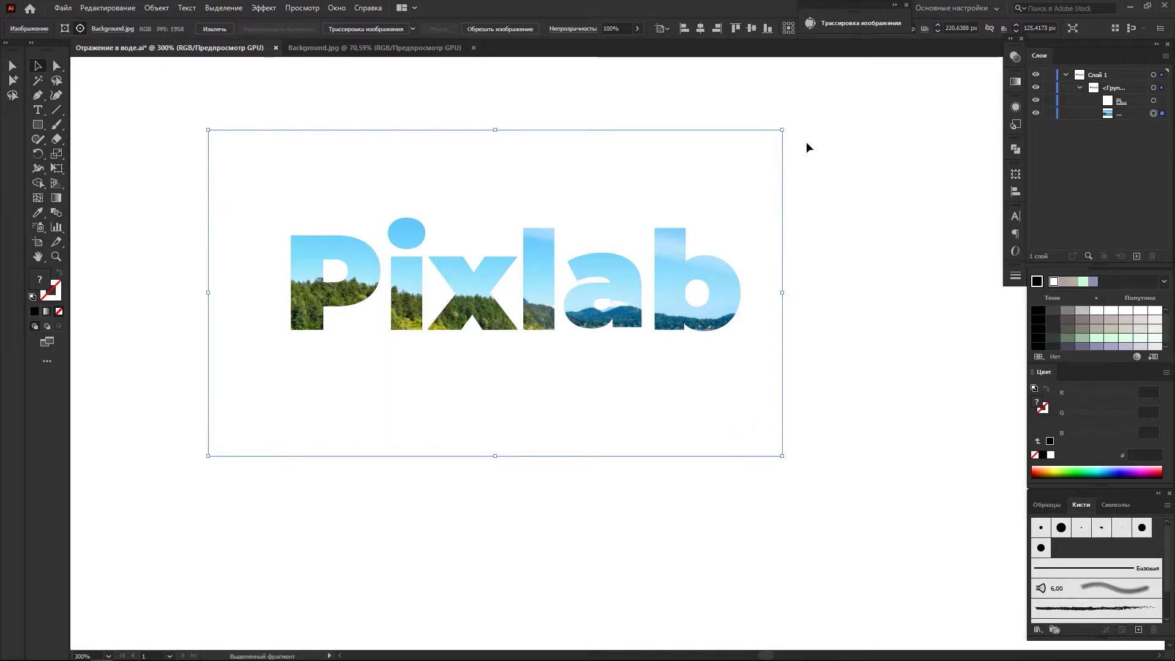
# - Shrink and nudge the photo so trees, hills and lake show in the letters
pyautogui.moveTo(782, 130); pyautogui.dragTo(752, 149)
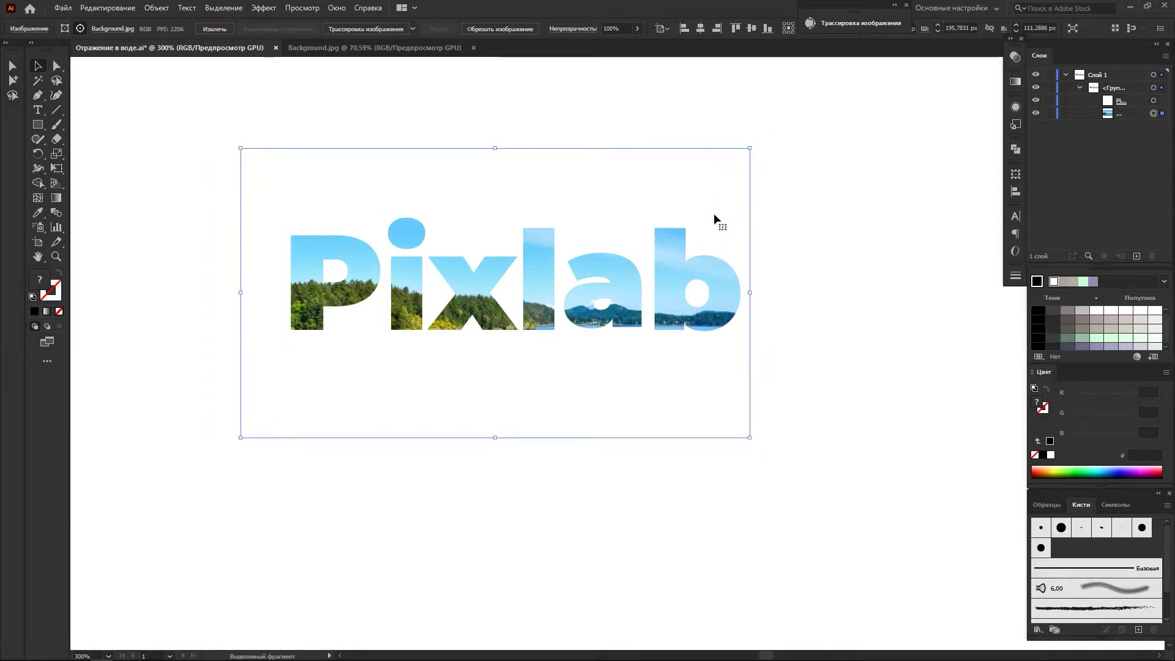
pyautogui.press('Up')
pyautogui.press('Up')
pyautogui.press('Up')
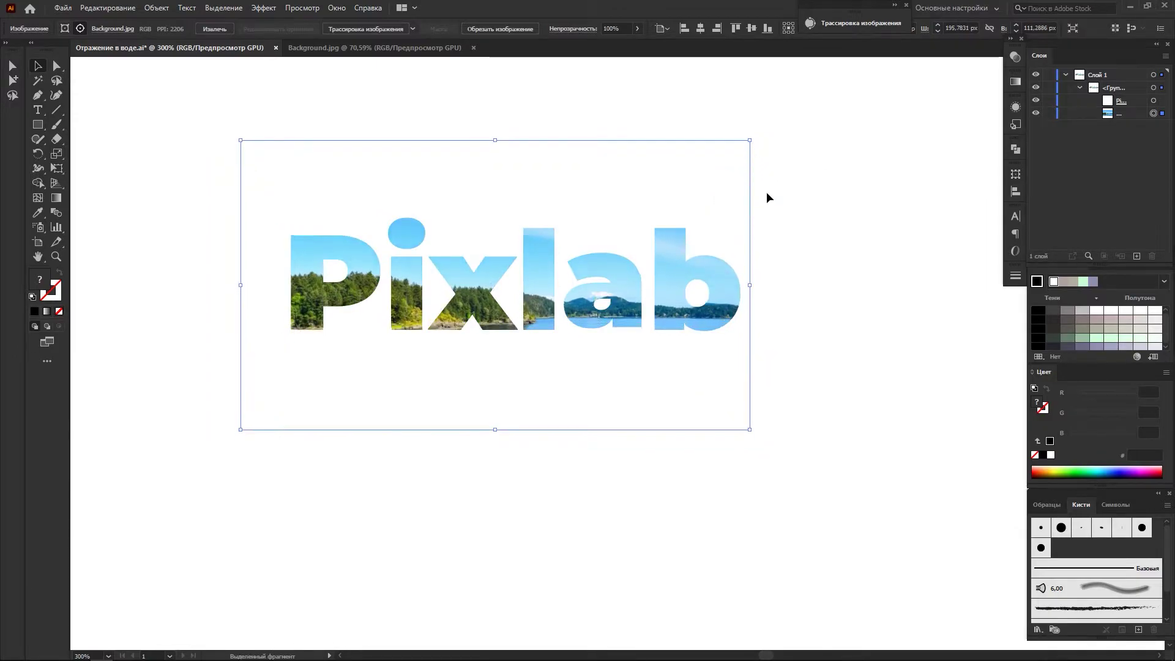
pyautogui.press('Up')
pyautogui.press('Up')
pyautogui.press('Right')
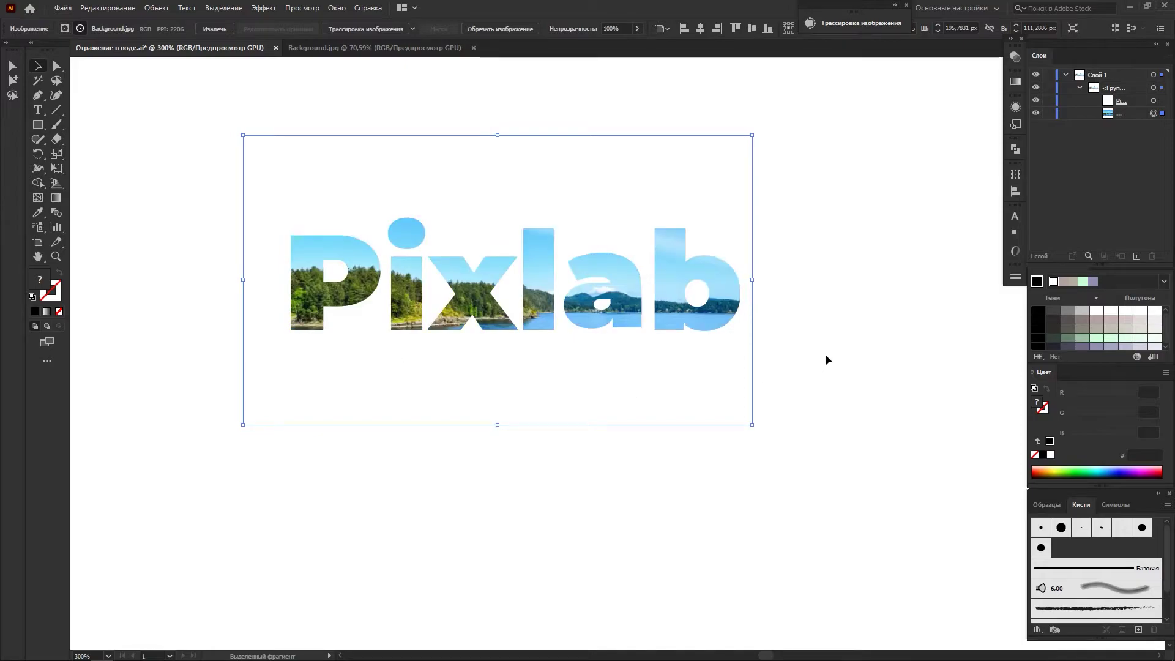
pyautogui.press('Right')
pyautogui.press('Right')
pyautogui.press('Right')
pyautogui.press('Right')
pyautogui.press('Right')
pyautogui.press('Right')
pyautogui.press('Right')
pyautogui.press('Right')
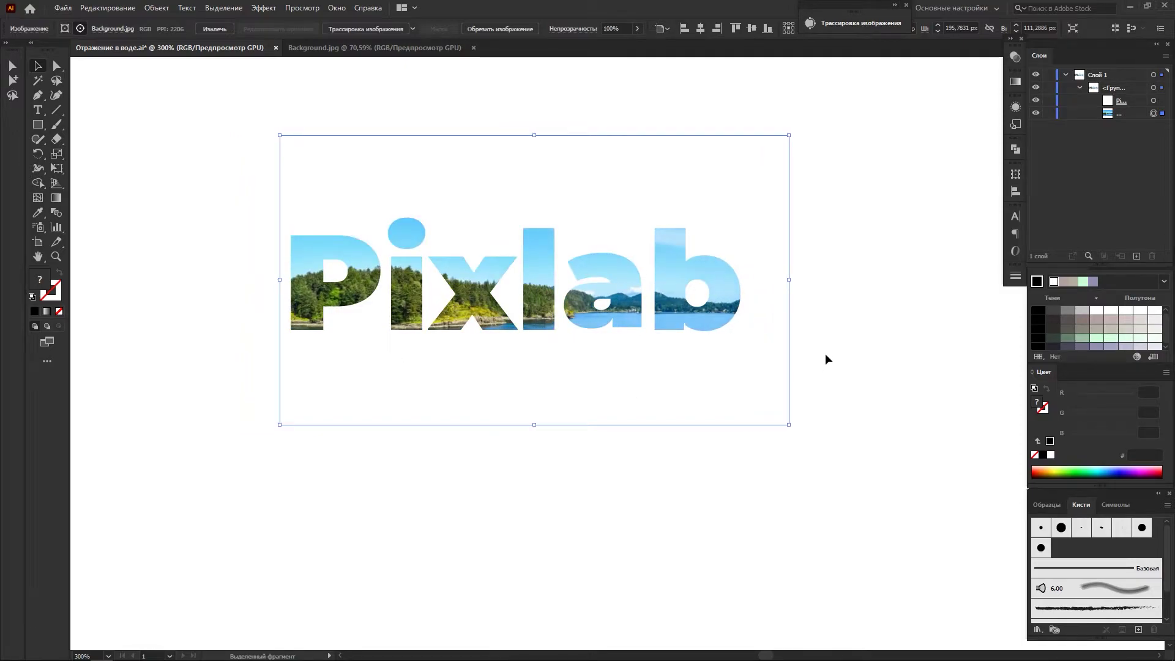
pyautogui.press('Left')
pyautogui.press('Left')
pyautogui.press('Left')
pyautogui.press('Left')
pyautogui.press('Left')
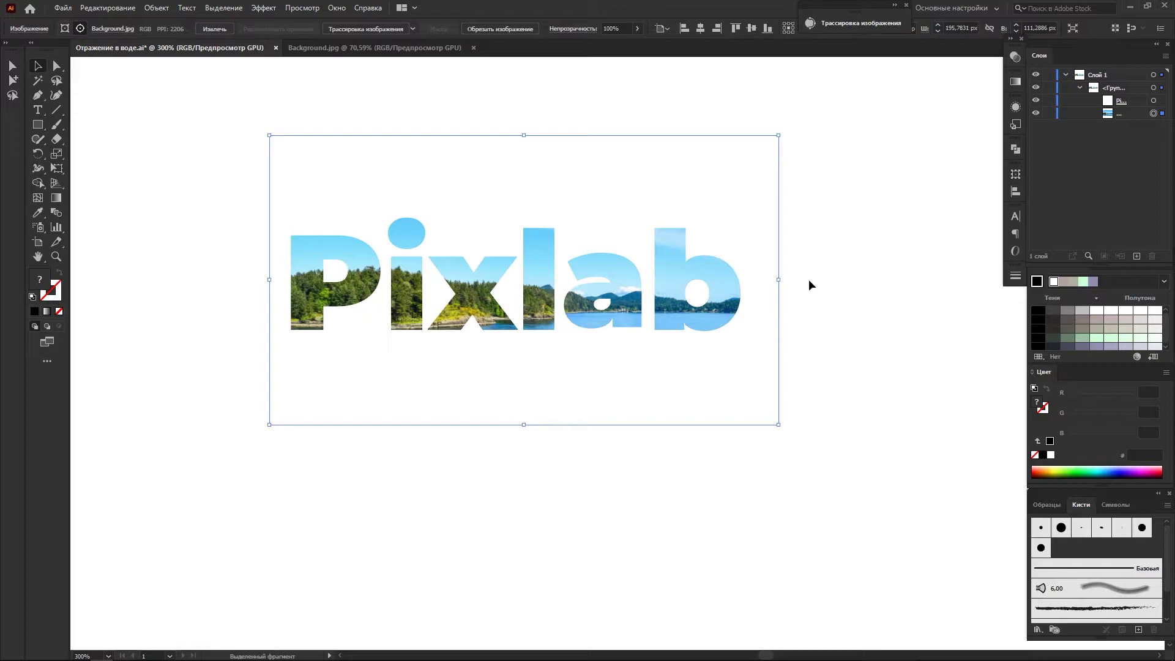
pyautogui.moveTo(779, 135)
pyautogui.mouseDown()
pyautogui.moveTo(770, 155)
pyautogui.moveTo(780, 149)
pyautogui.mouseUp()
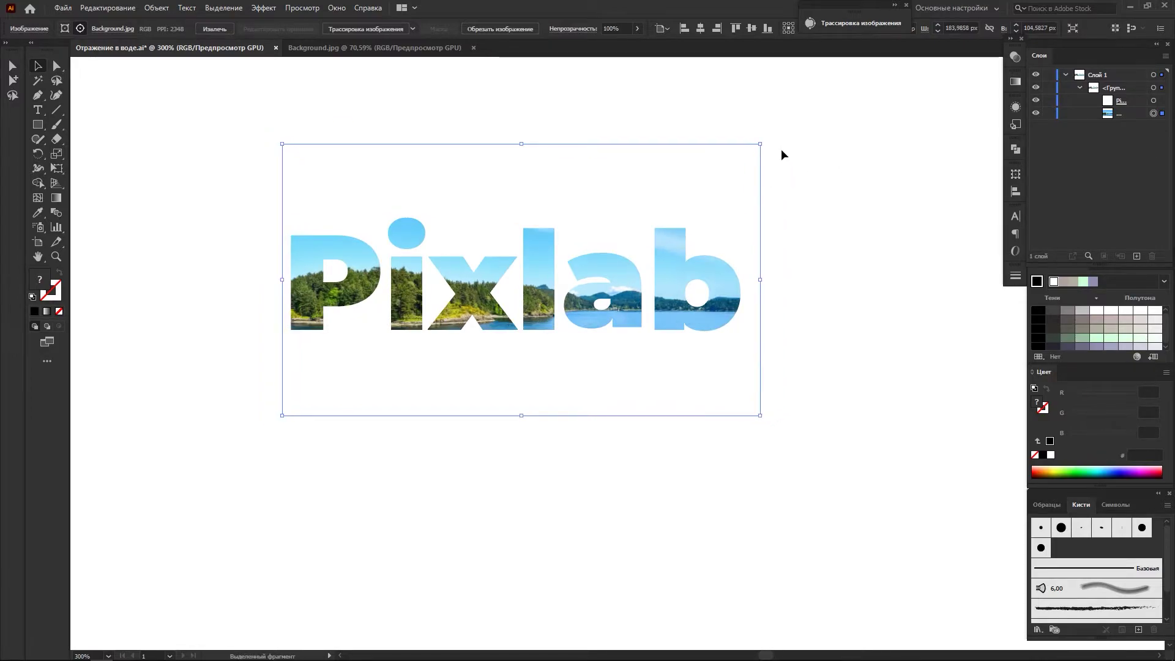
pyautogui.click(807, 219)
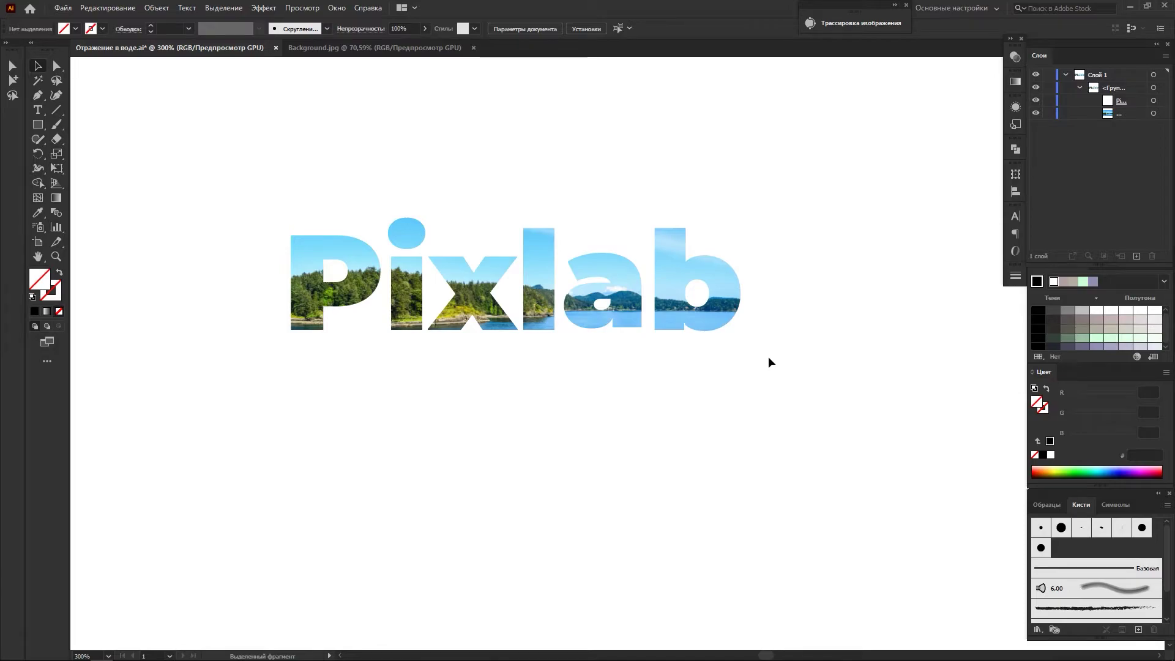
# - Switch all the Pixlab letters to the Myriad Variable Concept font and exit editing
pyautogui.click(39, 112)
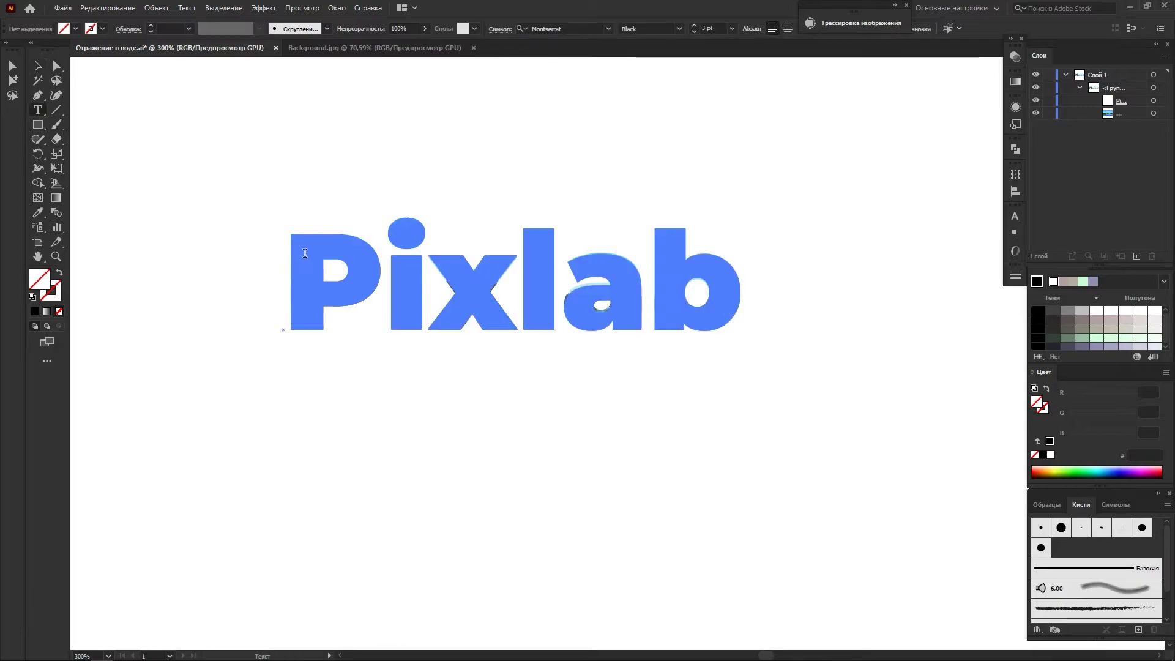
pyautogui.moveTo(290, 266); pyautogui.dragTo(742, 287)
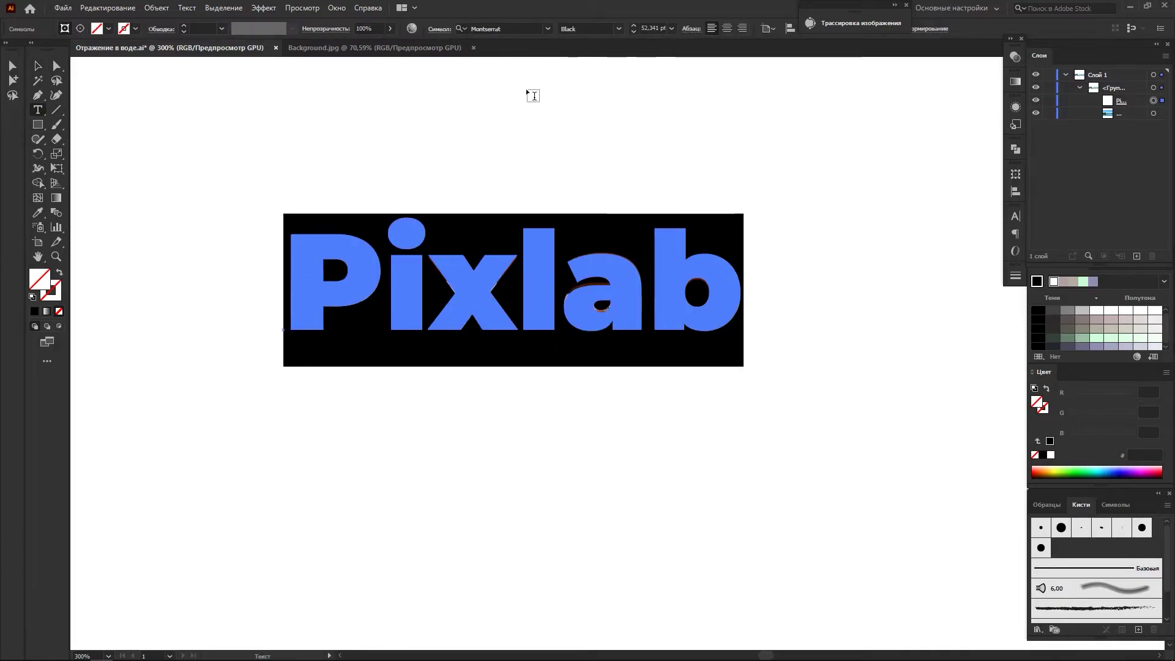
pyautogui.click(547, 28)
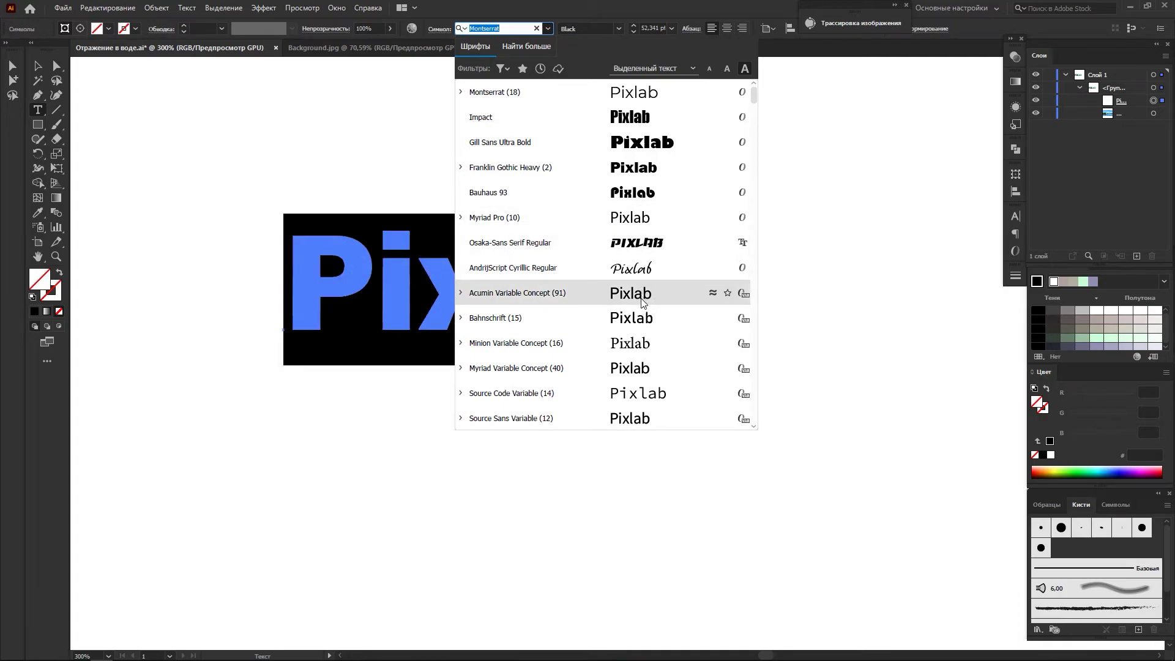
pyautogui.click(632, 368)
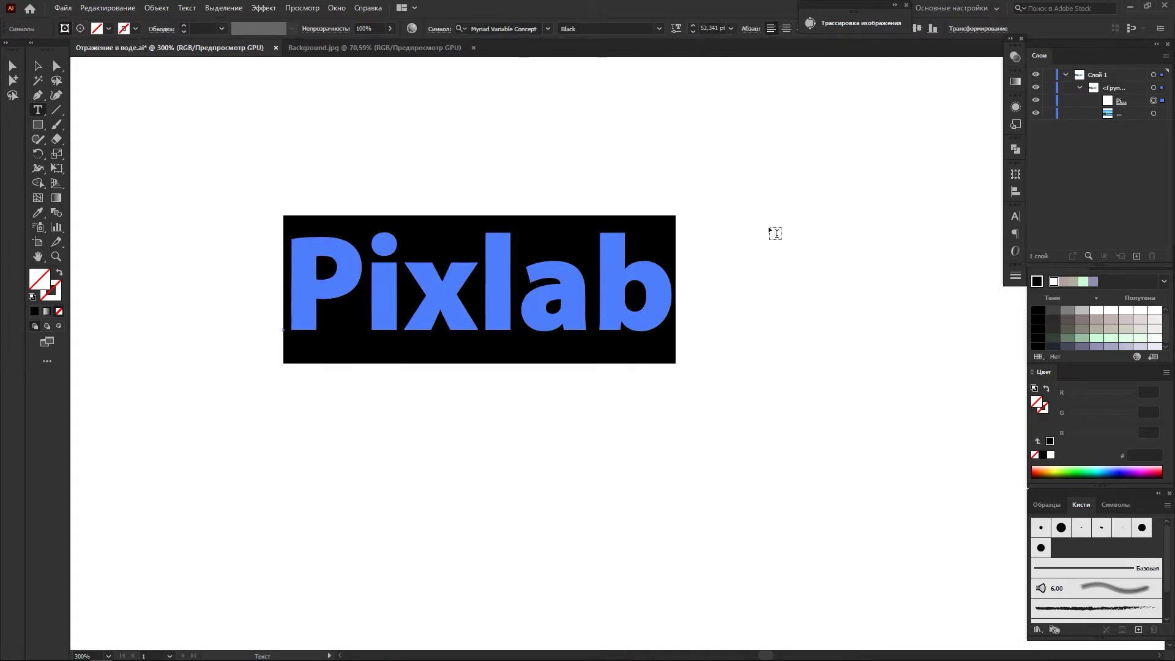
pyautogui.hotkey('ctrl', 'a')
pyautogui.hotkey('ctrl', '7')
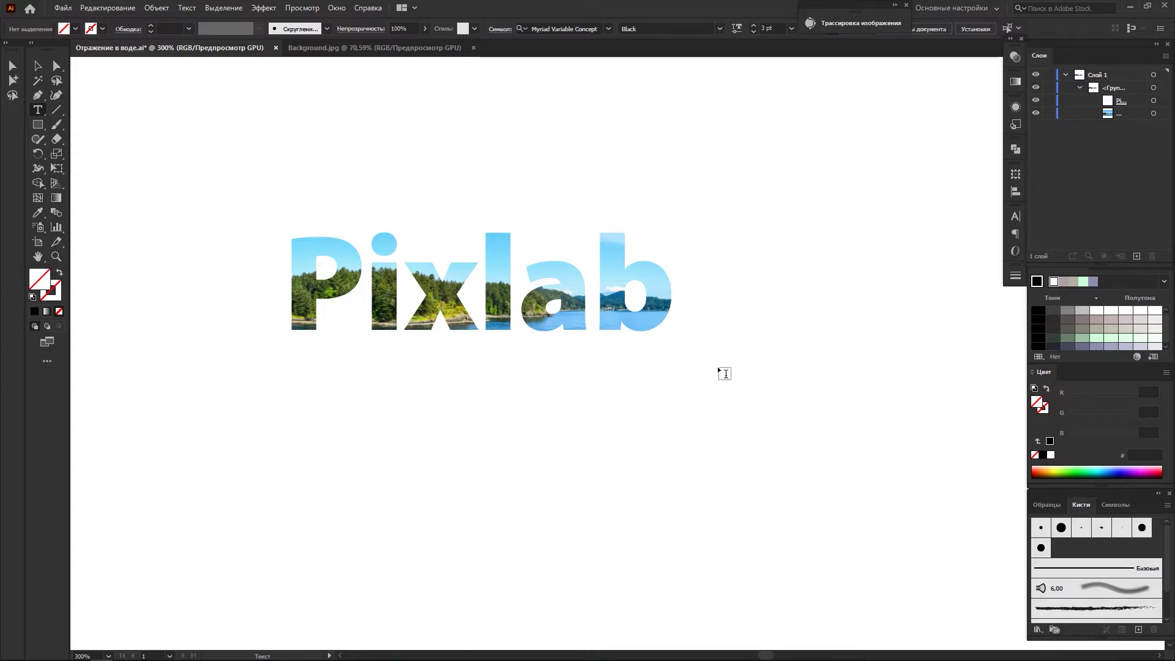
# - Add the text '-Подп' right after 'Pixlab' in the lettering
pyautogui.click(42, 114)
pyautogui.click(673, 287)
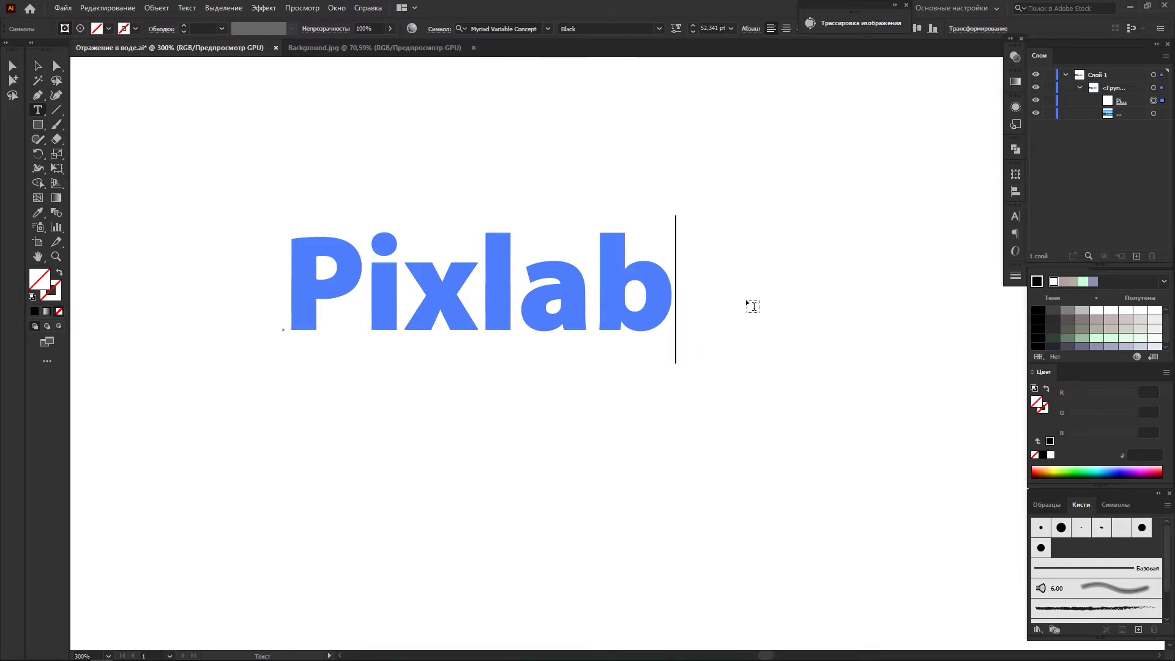
pyautogui.write('-')
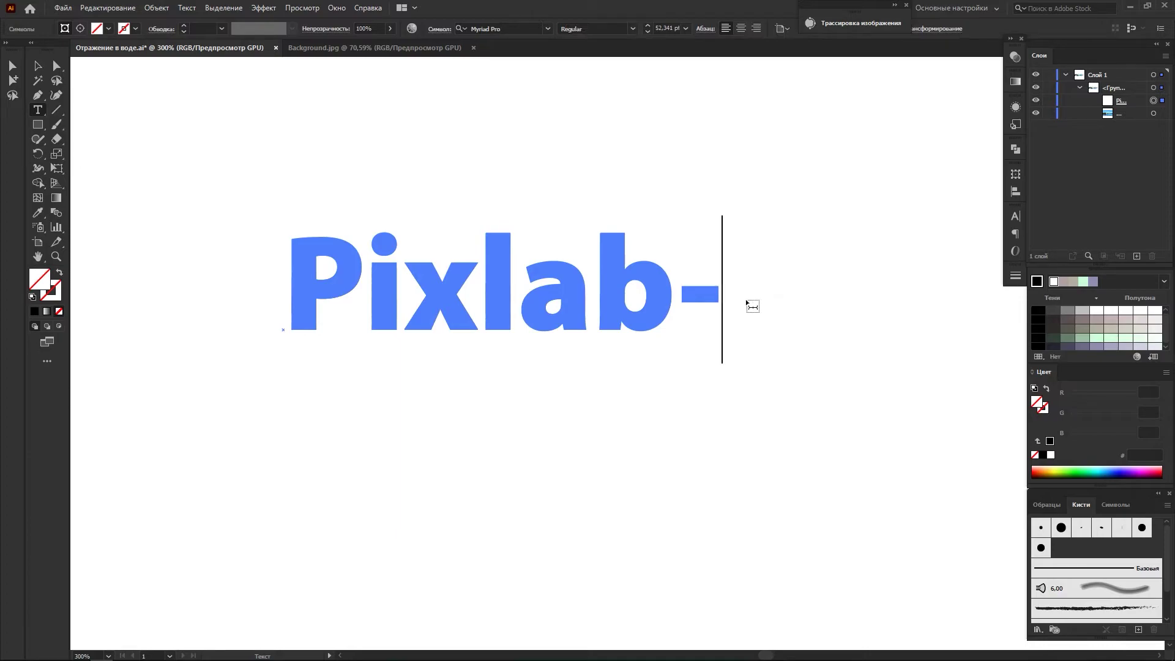
pyautogui.write('Подп')
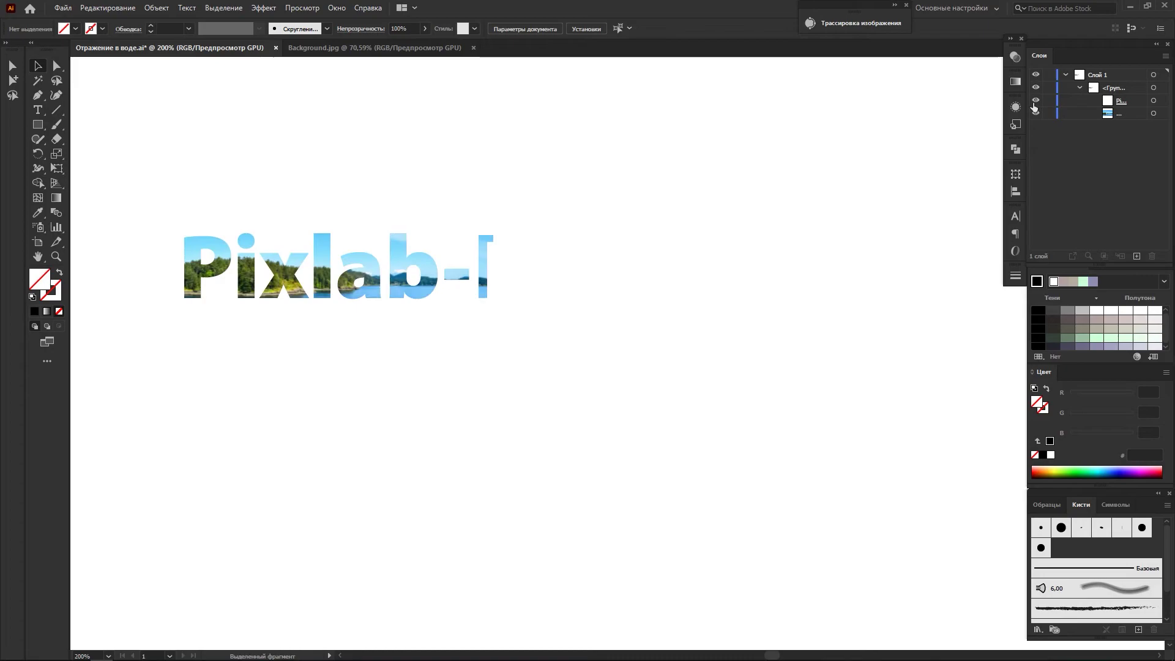
# - Enlarge and widen the clipped photo so it covers all of Pixlab-Подпишись
pyautogui.click(1162, 114)
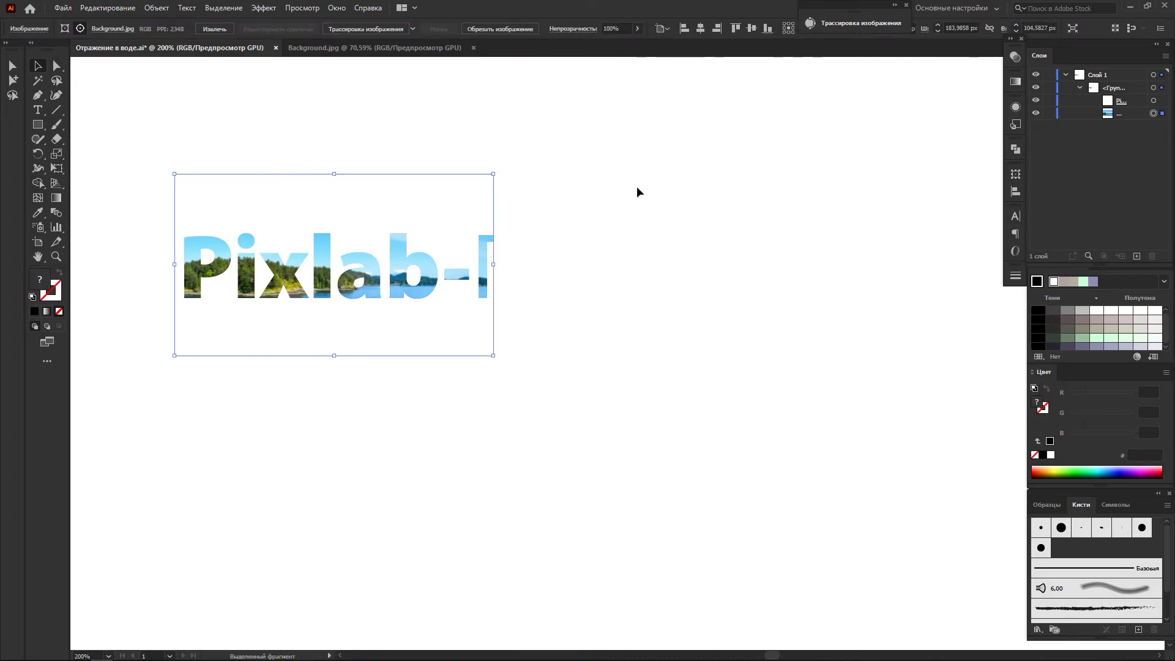
pyautogui.moveTo(493, 173); pyautogui.dragTo(567, 115)
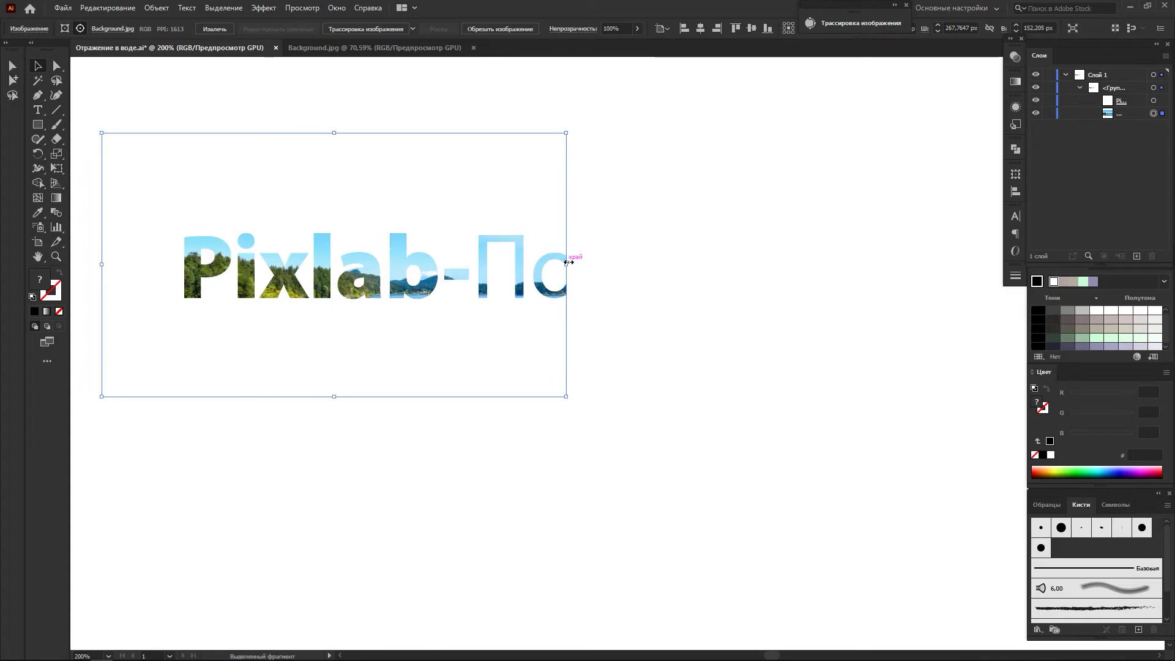
pyautogui.moveTo(566, 264); pyautogui.dragTo(946, 264)
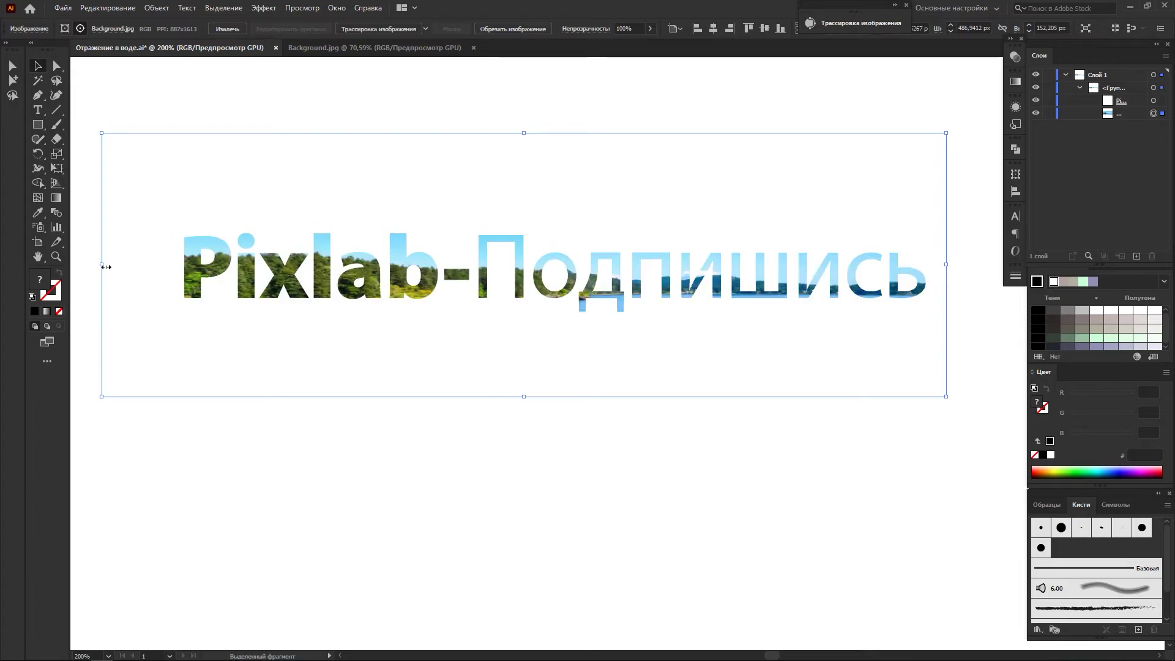
pyautogui.moveTo(101, 264); pyautogui.dragTo(178, 264)
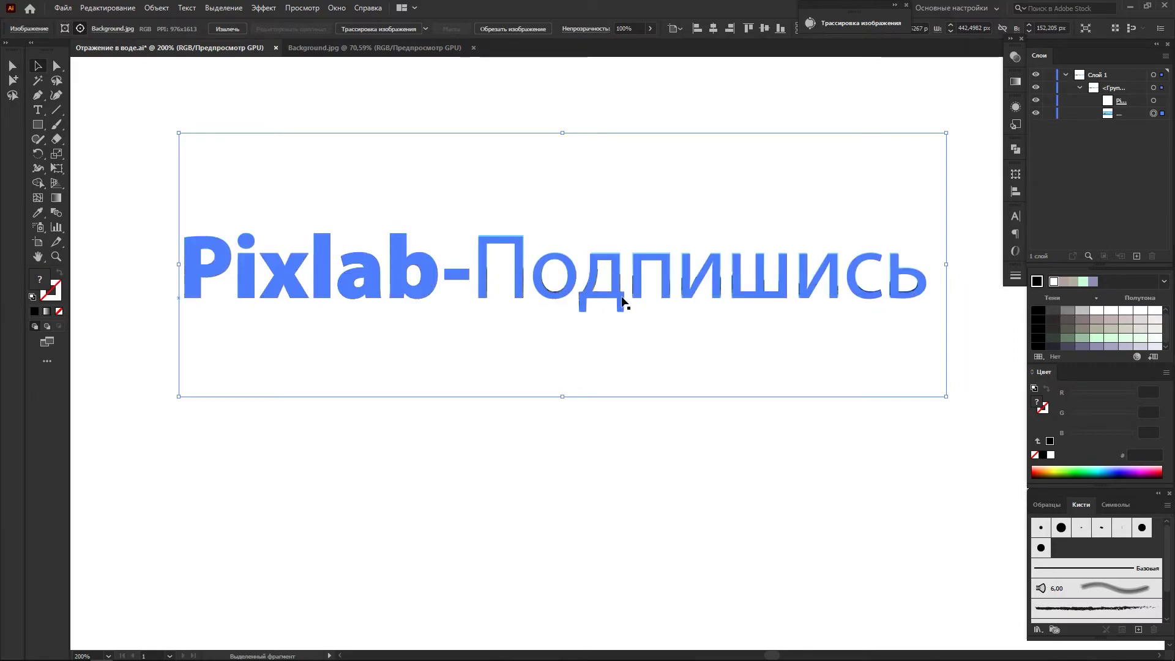
# - Select the word Подпишись and try the Osaka-Sans Serif Regular font on it
pyautogui.click(38, 110)
pyautogui.moveTo(476, 269); pyautogui.dragTo(917, 284)
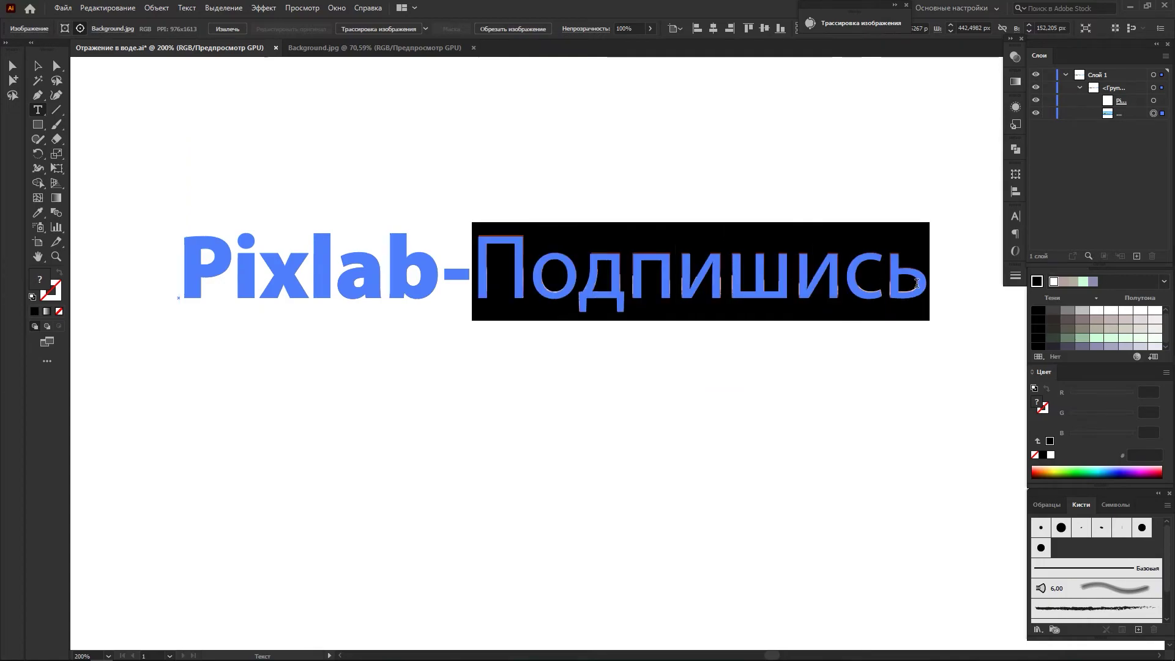
pyautogui.click(548, 29)
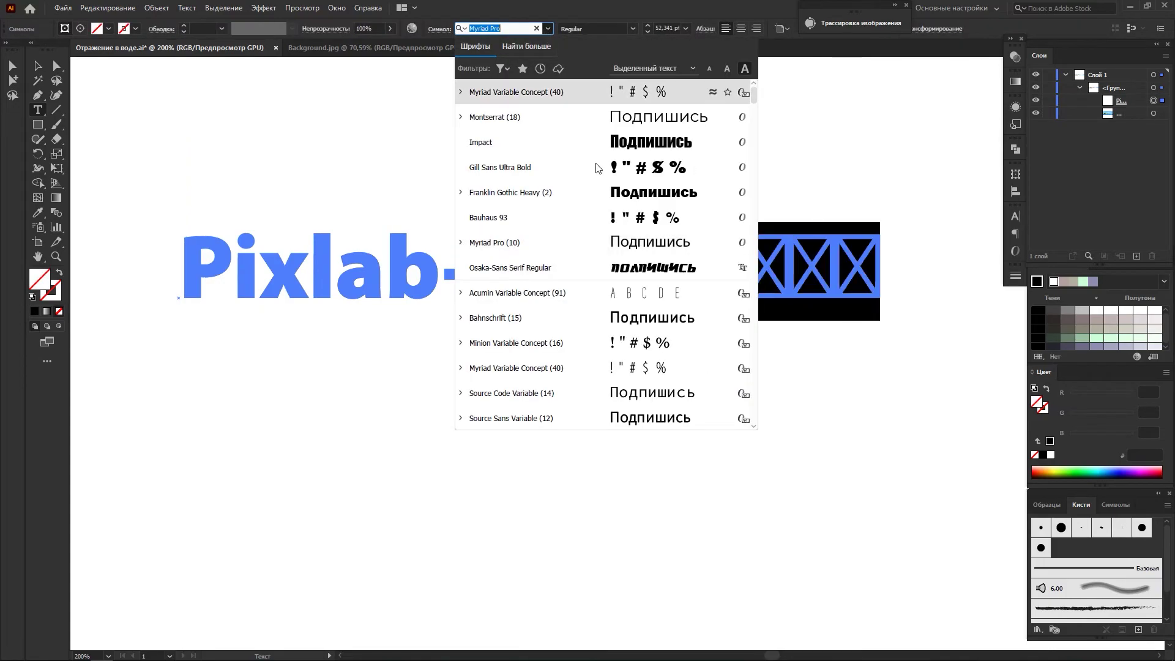
pyautogui.click(643, 268)
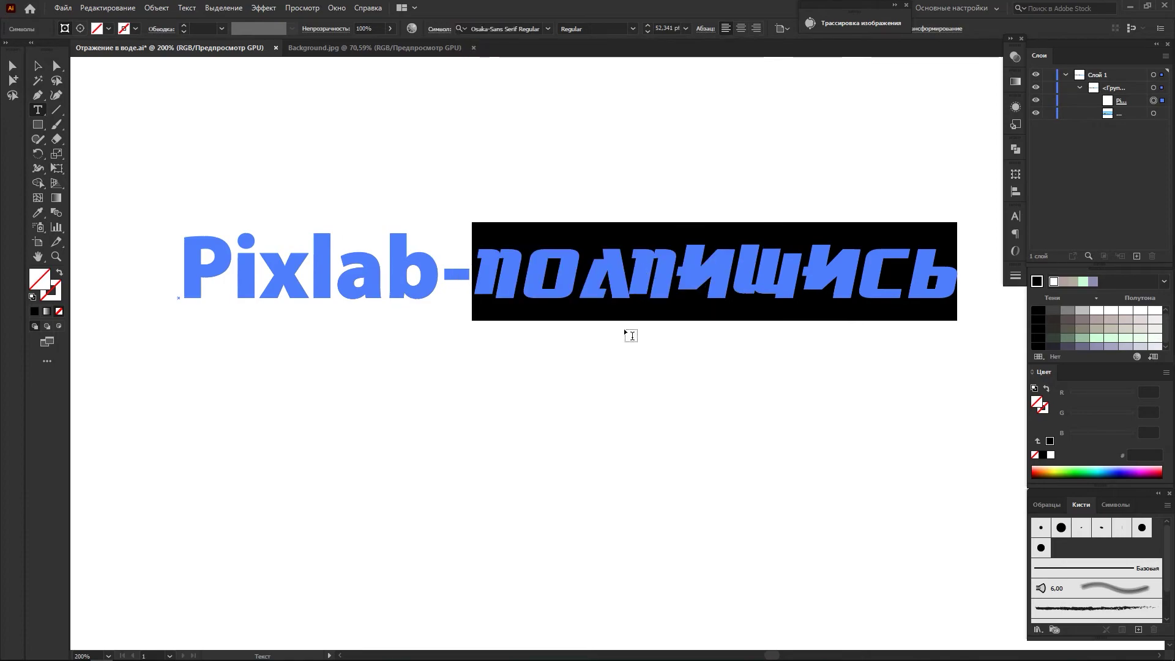
# - Set Подпишись in Montserrat Black to match Pixlab, then deselect
pyautogui.click(548, 29)
pyautogui.scroll(1, 652, 236)
pyautogui.scroll(1, 654, 236)
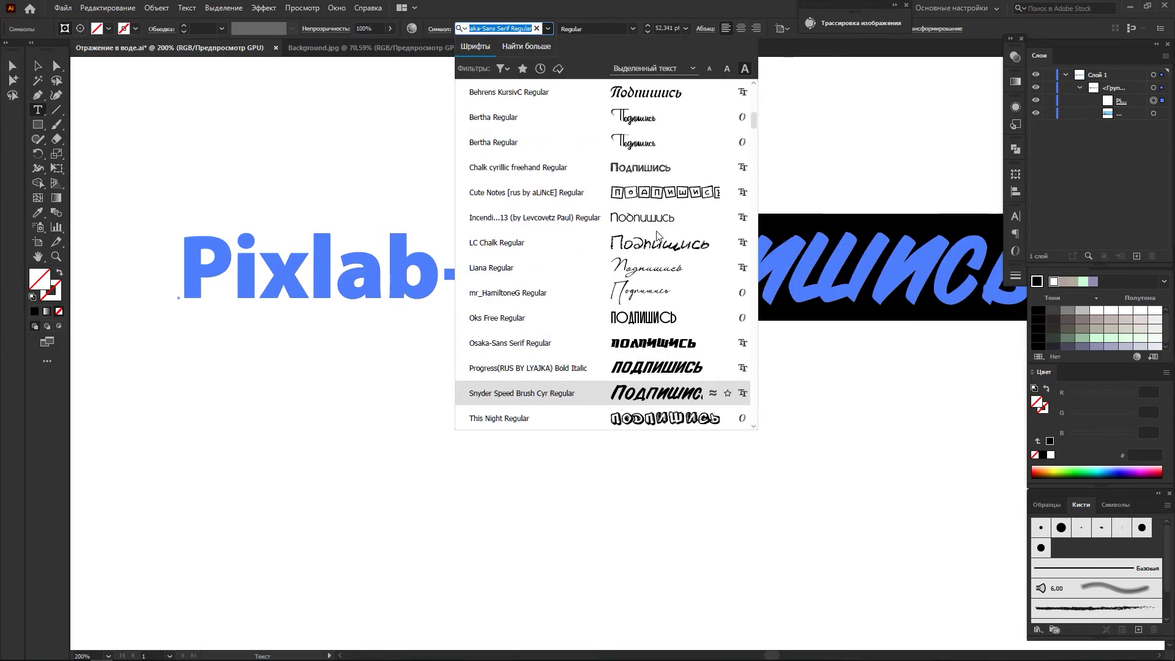
pyautogui.scroll(5, 660, 232)
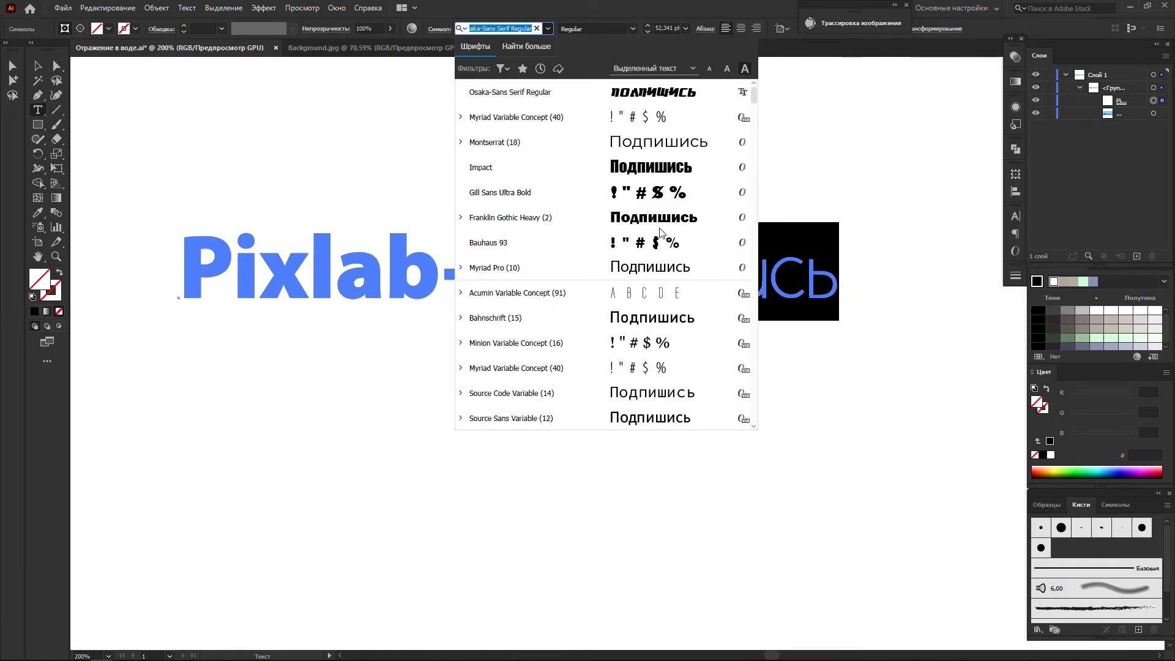
pyautogui.click(461, 142)
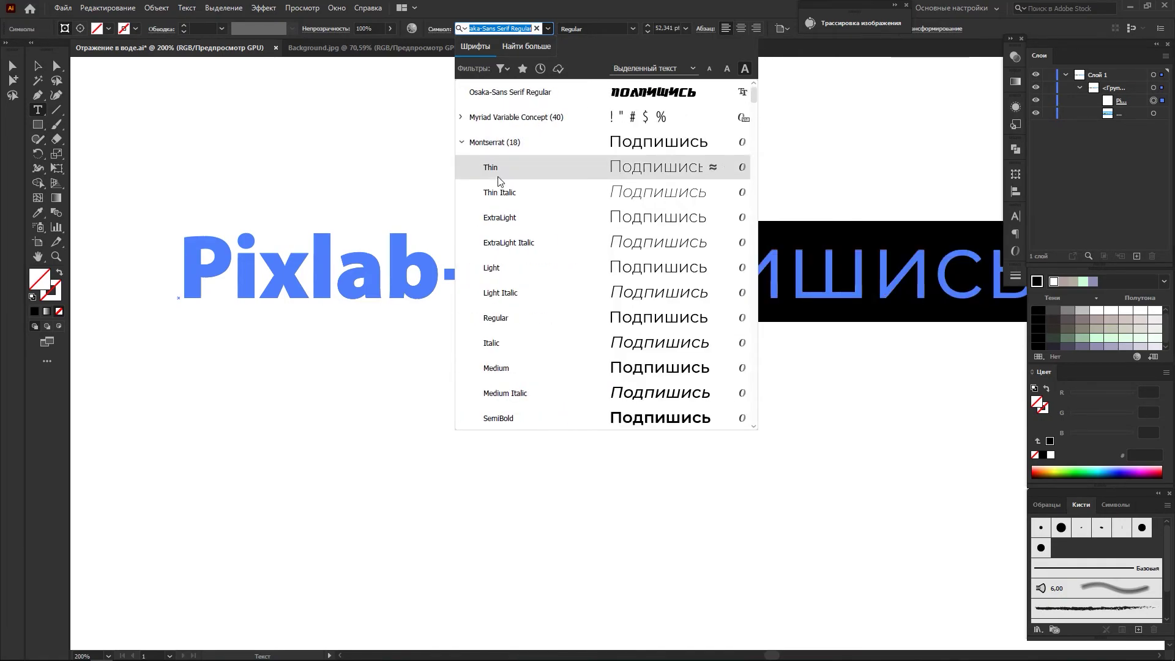
pyautogui.scroll(-3, 500, 183)
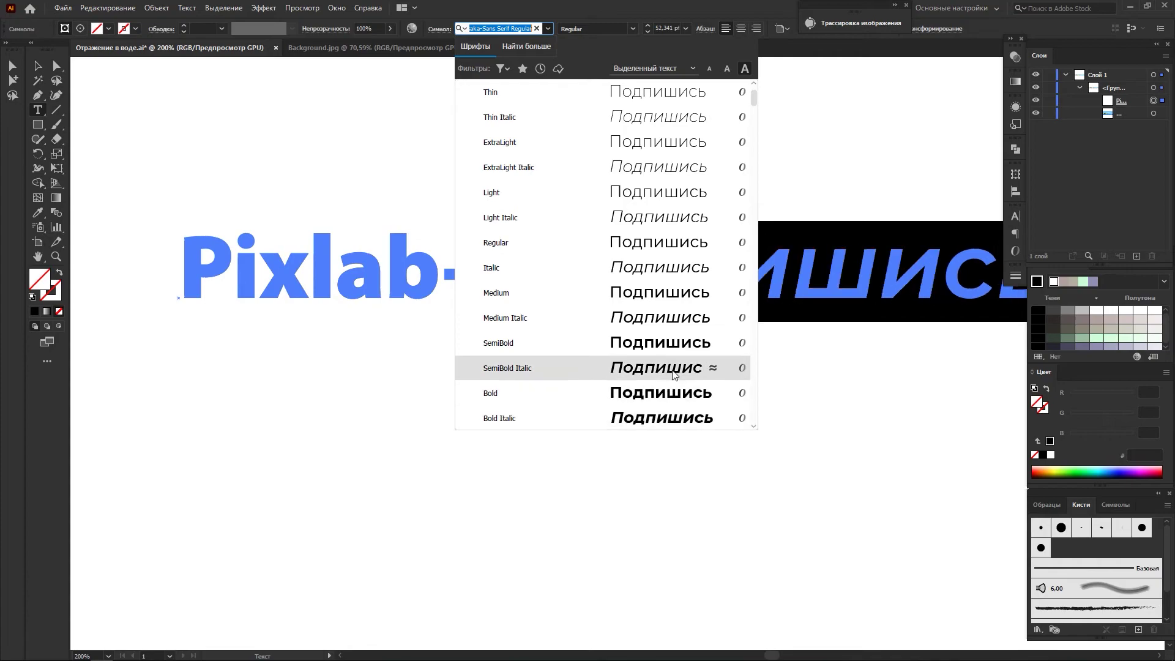
pyautogui.scroll(-2, 673, 374)
pyautogui.click(636, 350)
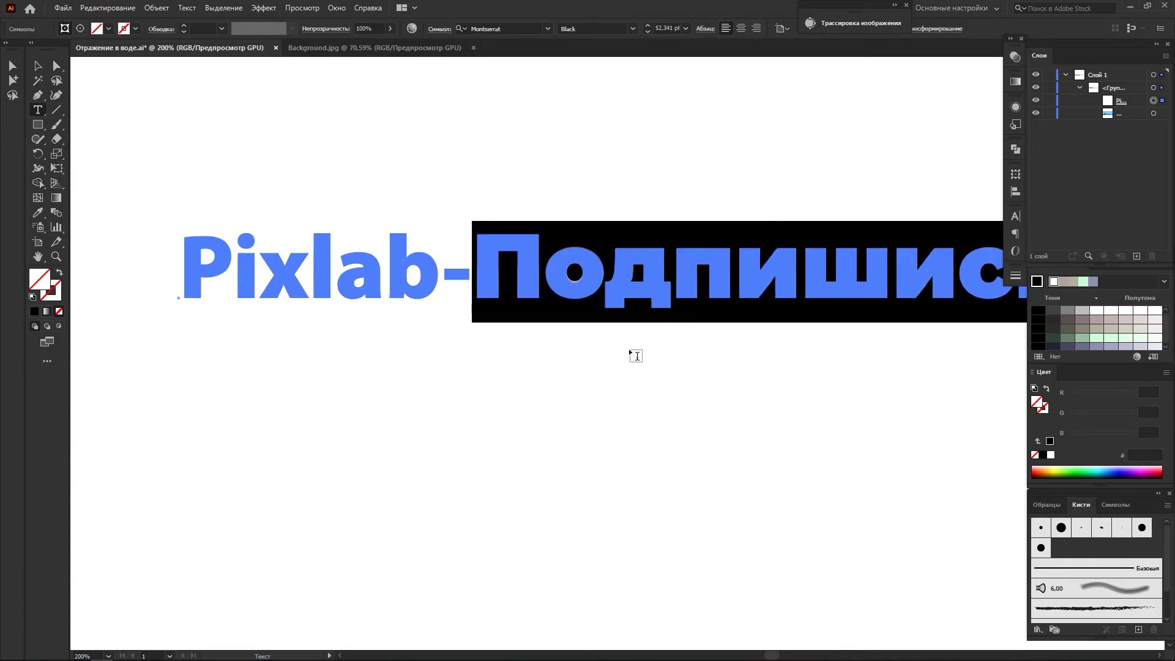
pyautogui.keyDown('ctrl'); pyautogui.click(591, 409); pyautogui.keyUp('ctrl')
# - Stretch the clipped photo's right edge to fill the slogan's final letters
pyautogui.scroll(-1, 554, 179)
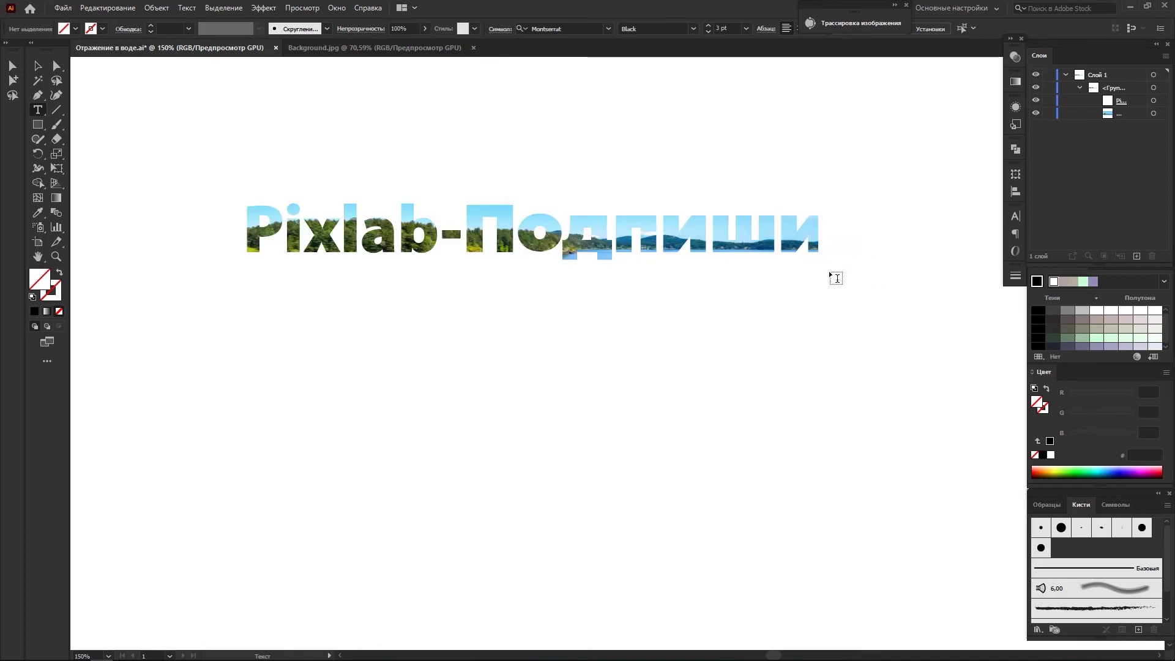
pyautogui.scroll(-3, 796, 325)
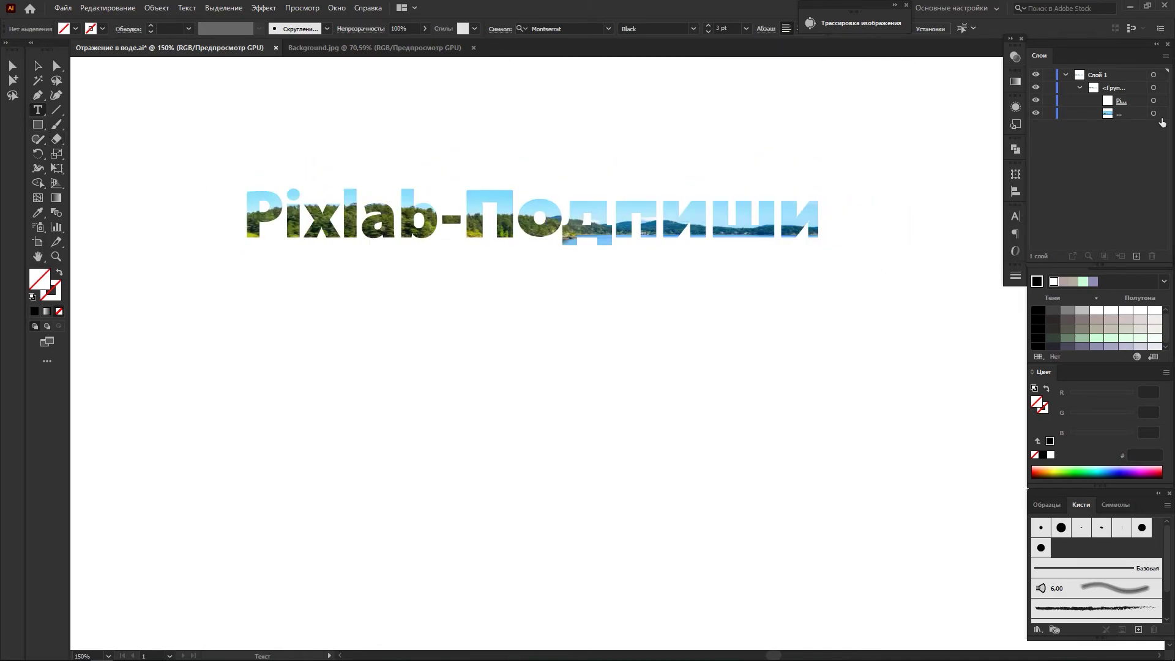
pyautogui.click(1154, 113)
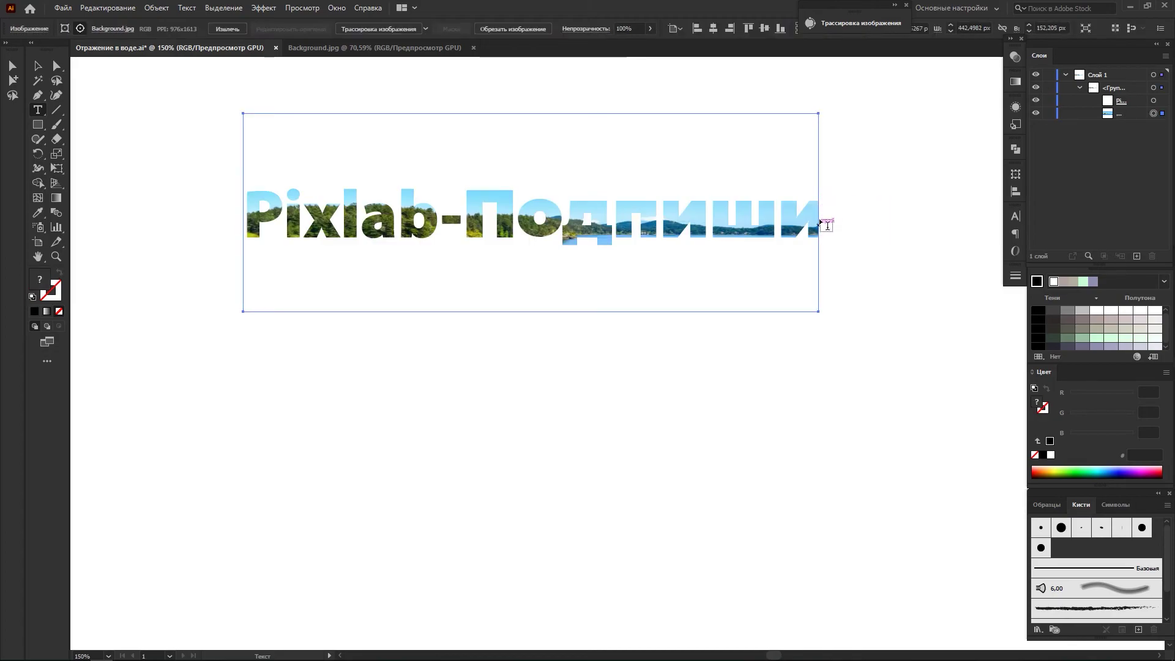
pyautogui.click(41, 68)
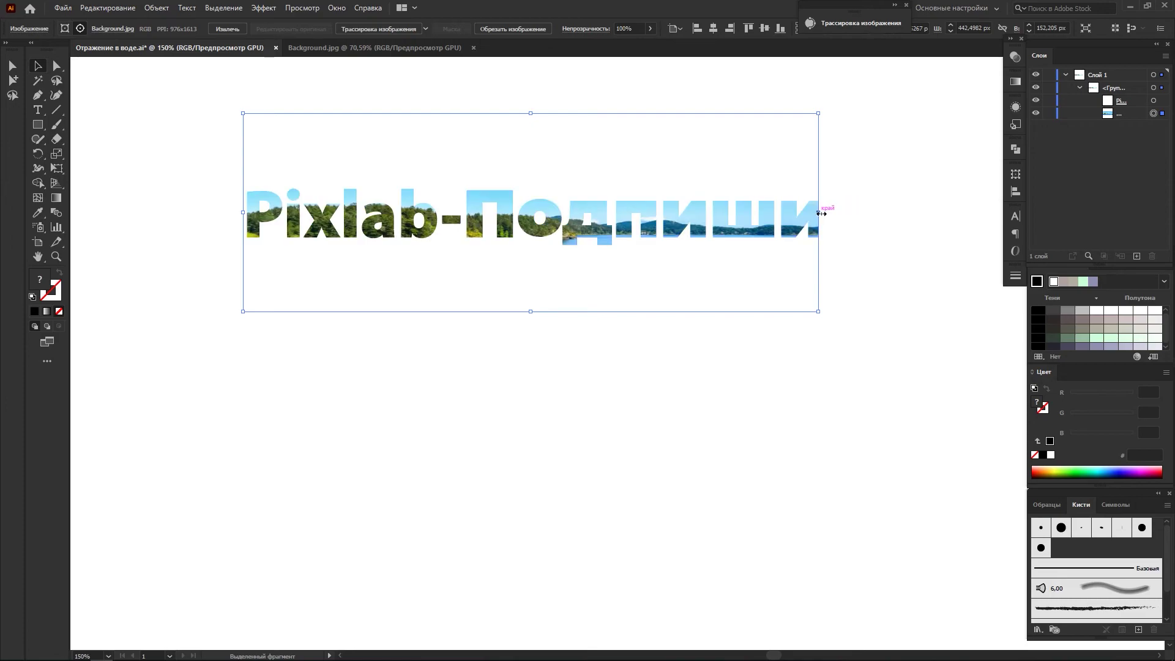
pyautogui.moveTo(819, 213); pyautogui.dragTo(917, 215)
pyautogui.click(871, 383)
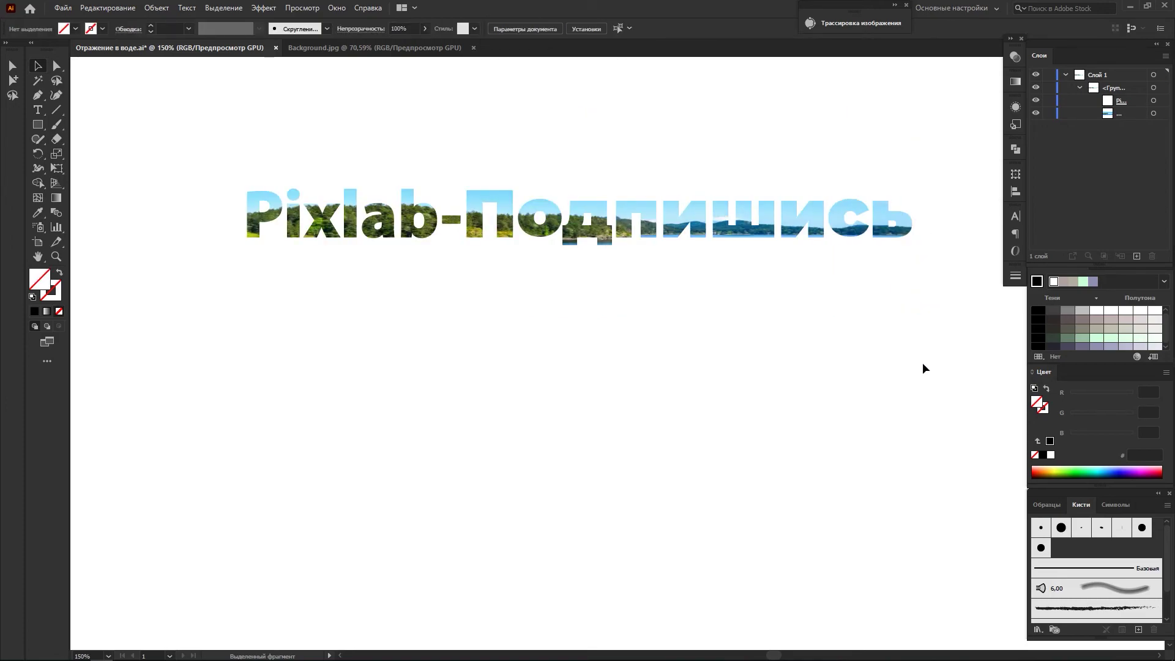
# - Delete '-Подпишись' so the lettering reads just Pixlab, then return to the Selection tool
pyautogui.click(38, 110)
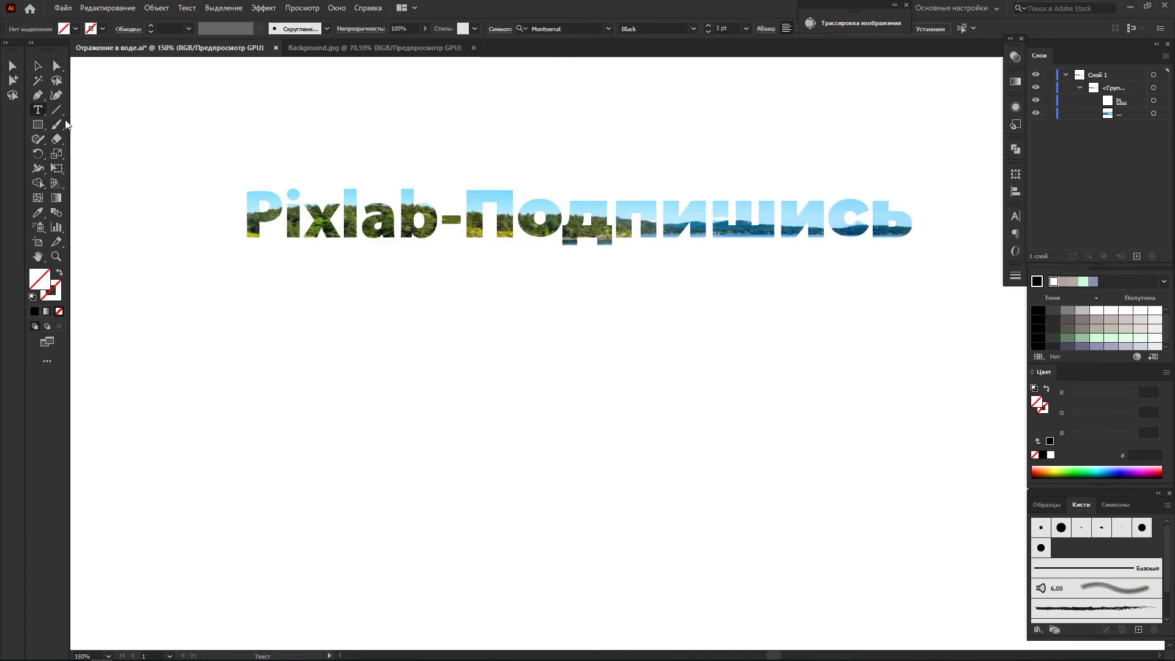
pyautogui.click(903, 219)
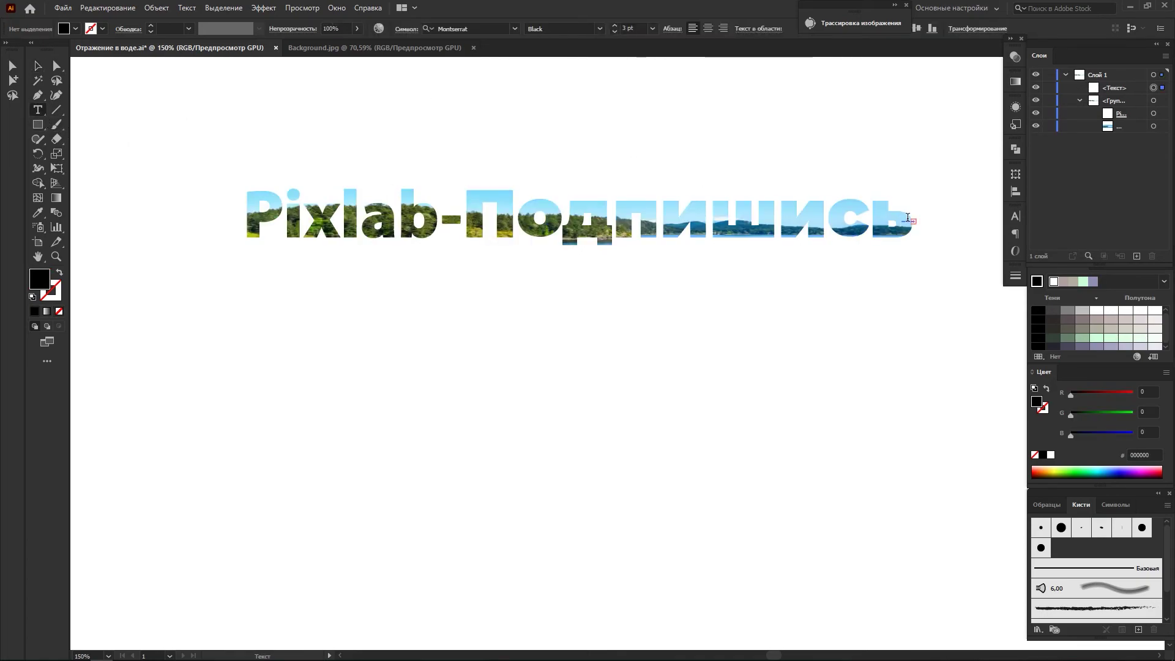
pyautogui.click(910, 221)
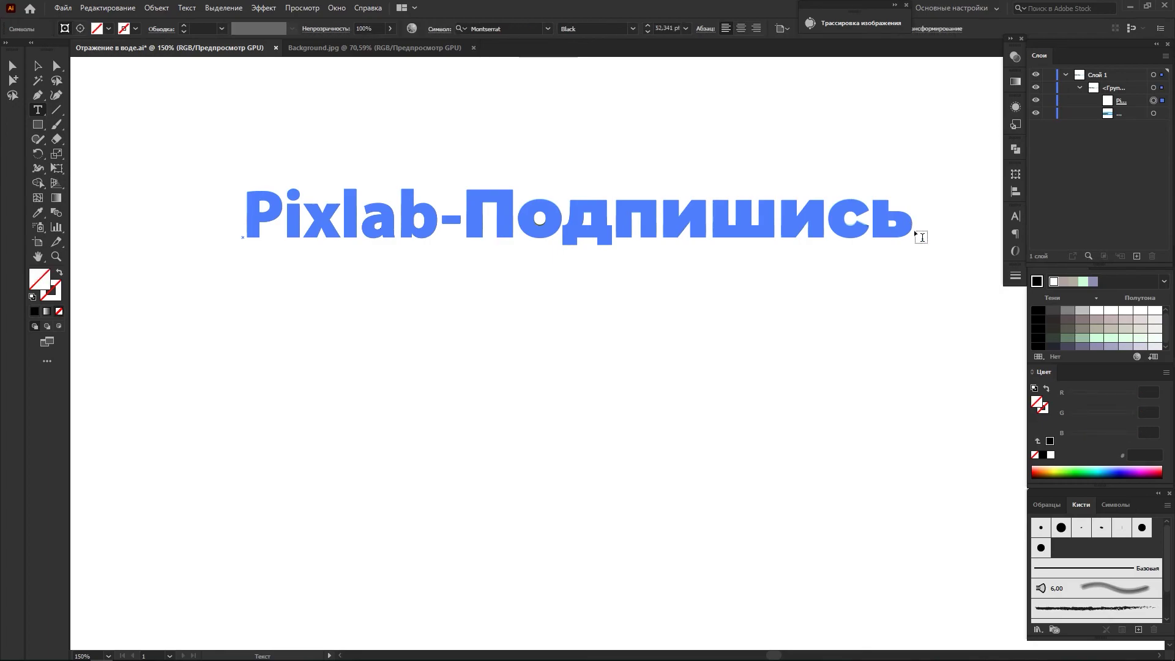
pyautogui.moveTo(913, 223); pyautogui.dragTo(439, 215)
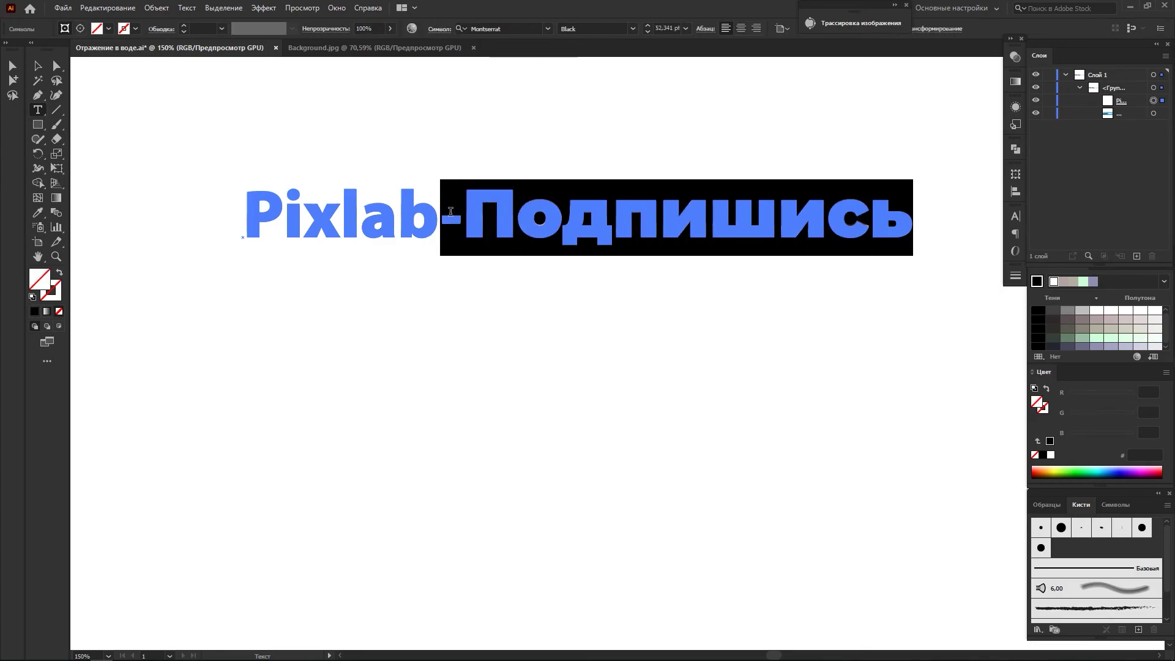
pyautogui.press('BackSpace')
pyautogui.click(36, 70)
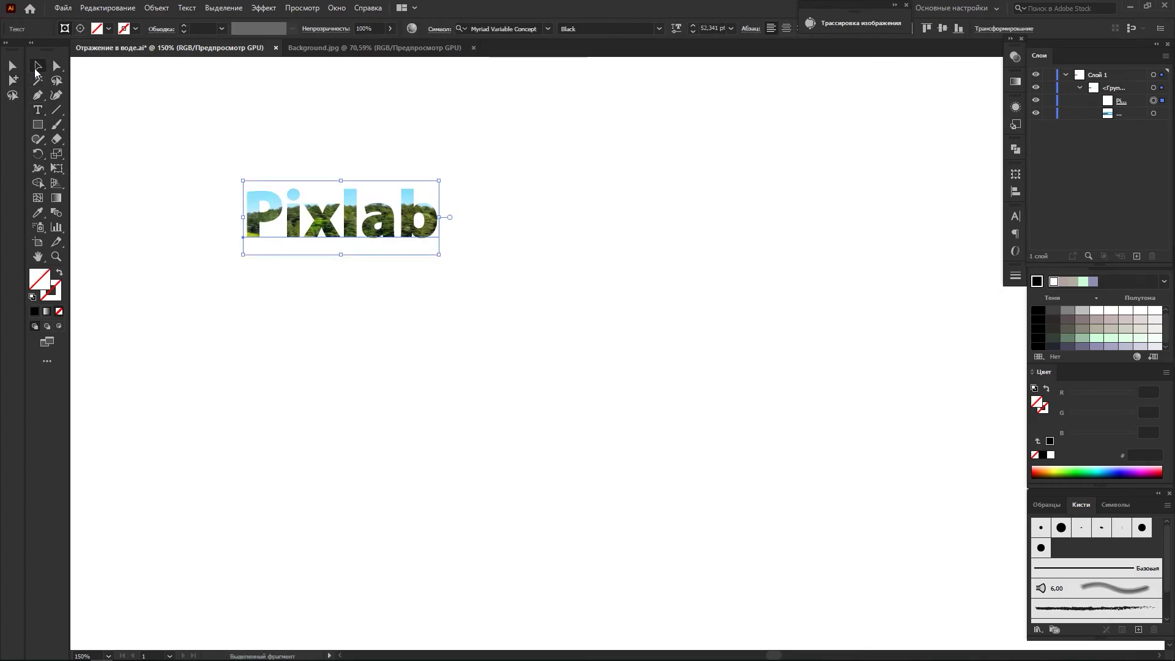
# - Shrink and shift the landscape photo so sky, forest and lake fill the Pixlab letters
pyautogui.click(1153, 113)
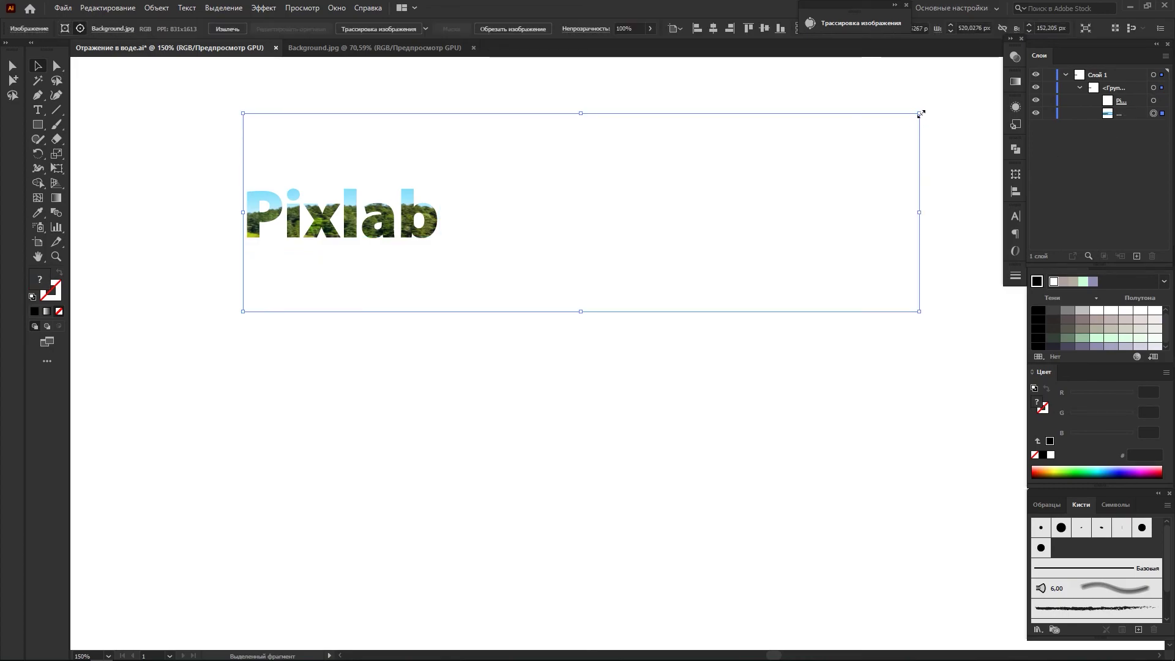
pyautogui.moveTo(921, 113)
pyautogui.mouseDown()
pyautogui.moveTo(450, 140)
pyautogui.moveTo(450, 251)
pyautogui.moveTo(444, 230)
pyautogui.moveTo(443, 207)
pyautogui.moveTo(469, 254)
pyautogui.mouseUp()
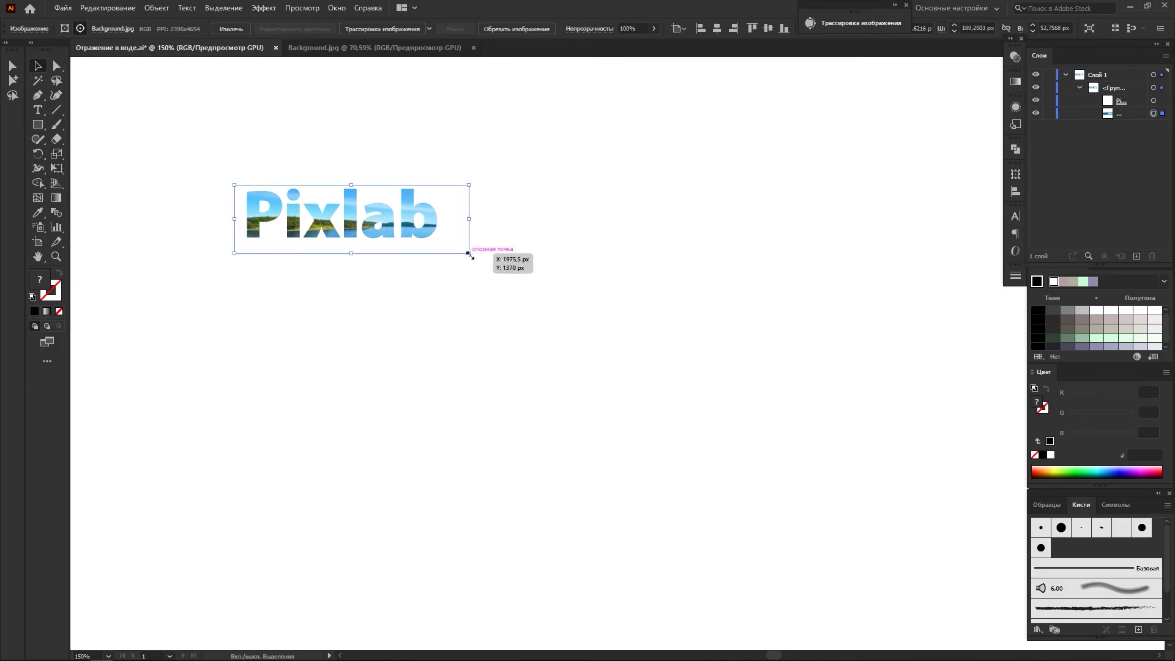
pyautogui.moveTo(469, 254); pyautogui.dragTo(480, 259)
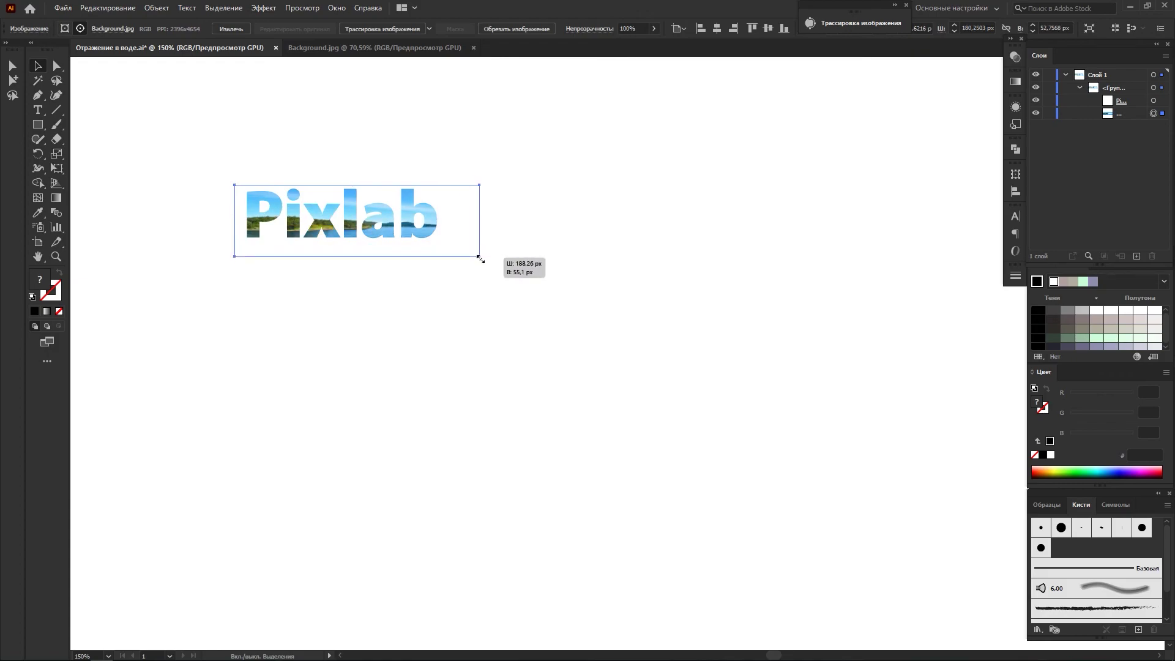
pyautogui.click(527, 255)
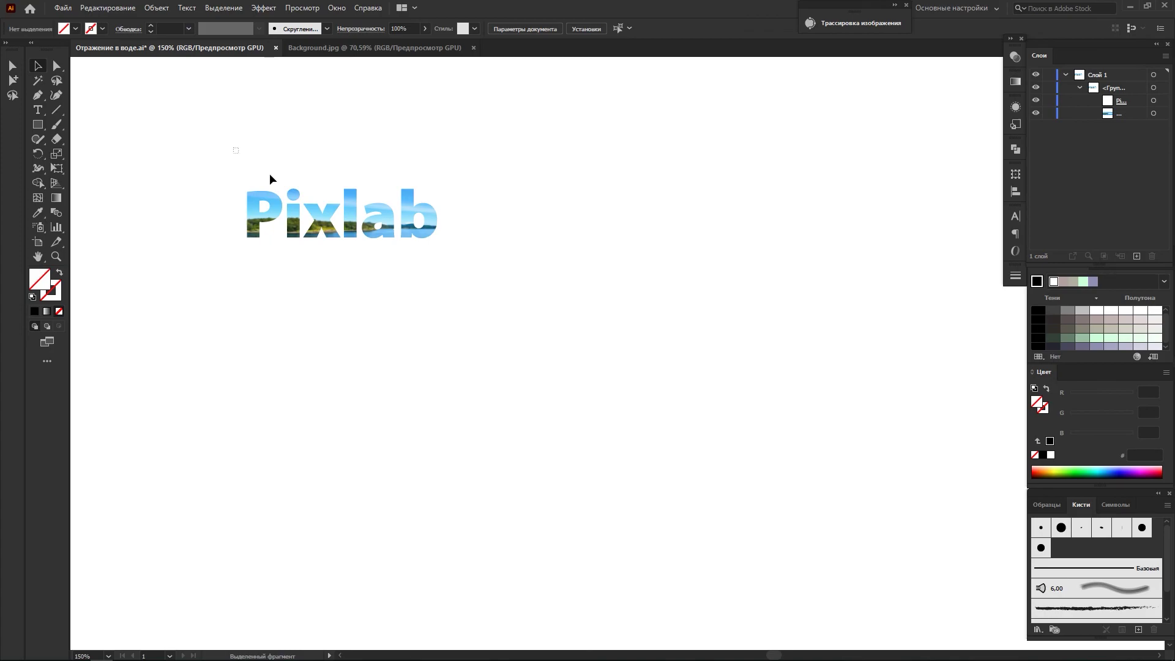
pyautogui.hotkey('ctrl', 'z')
pyautogui.hotkey('ctrl', 'shift', 'z')
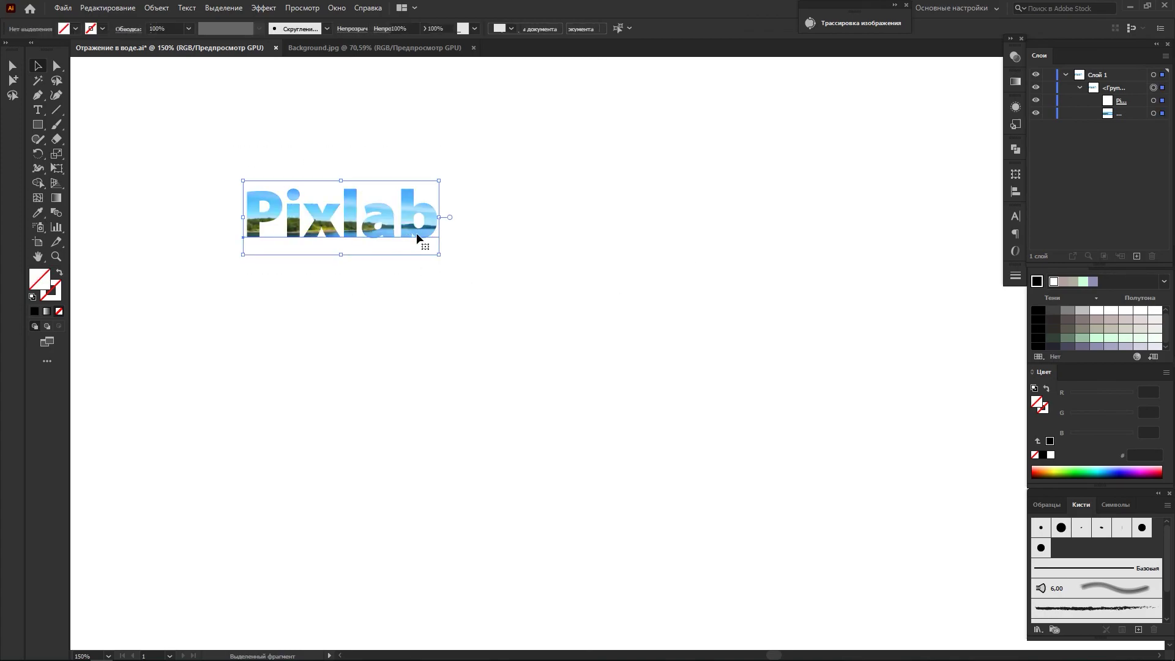
# - Scale the photo-filled Pixlab lettering up, then ease it back down slightly
pyautogui.moveTo(451, 256); pyautogui.dragTo(787, 348)
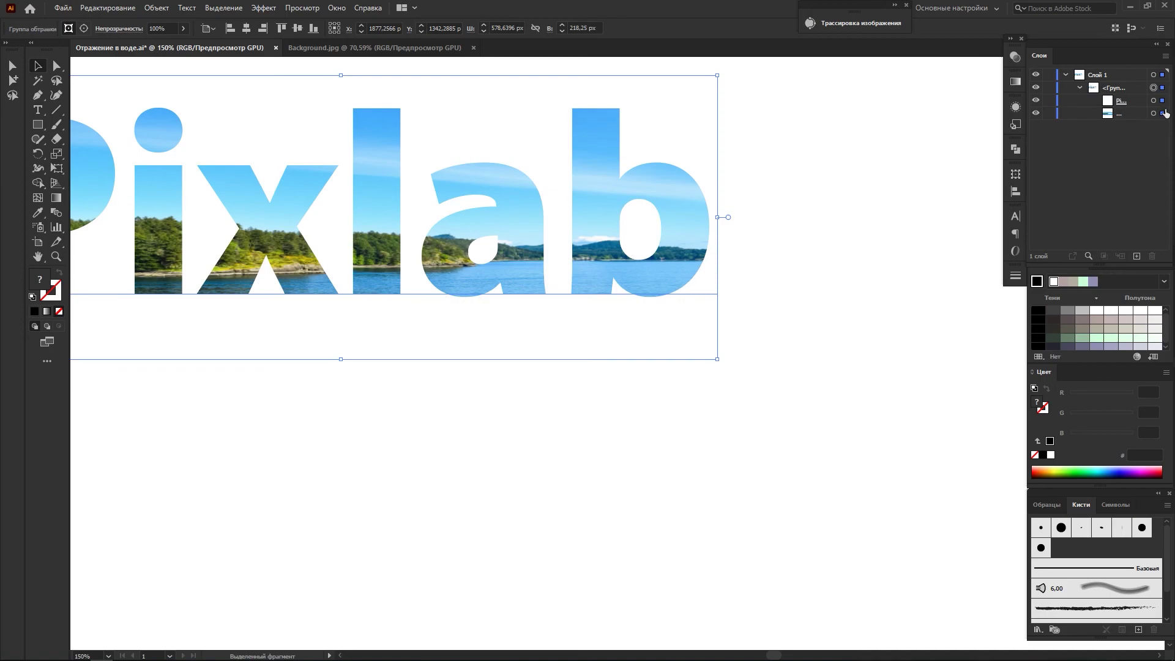
pyautogui.keyDown('alt'); pyautogui.scroll(-1, 818, 225); pyautogui.keyUp('alt')
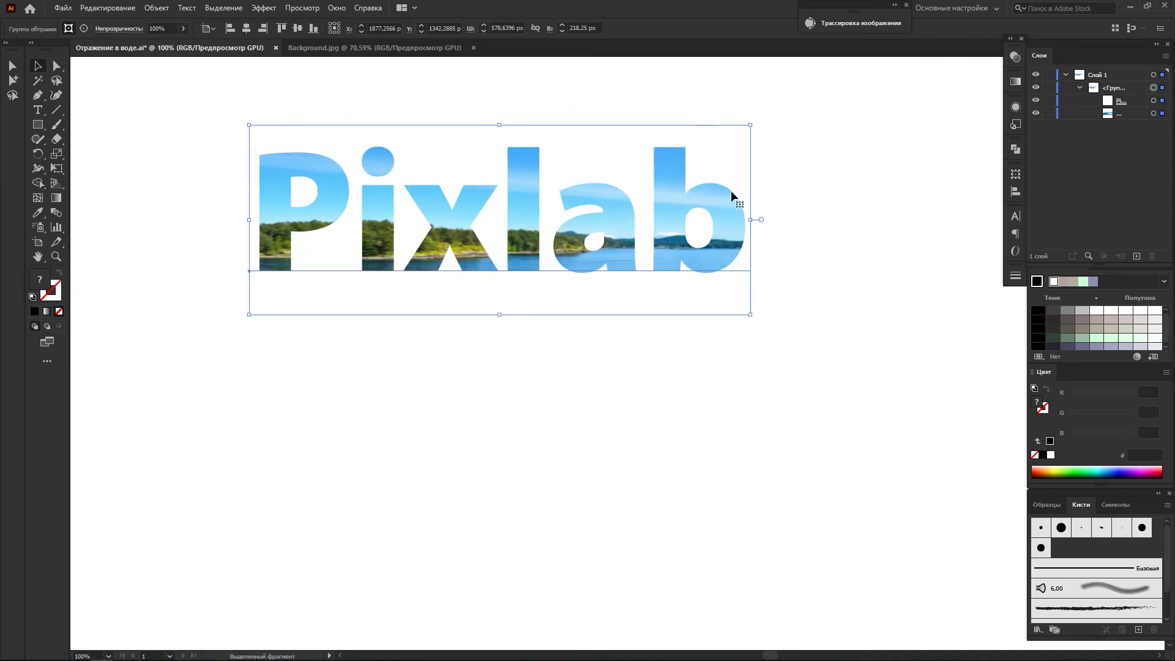
pyautogui.scroll(1, 684, 246)
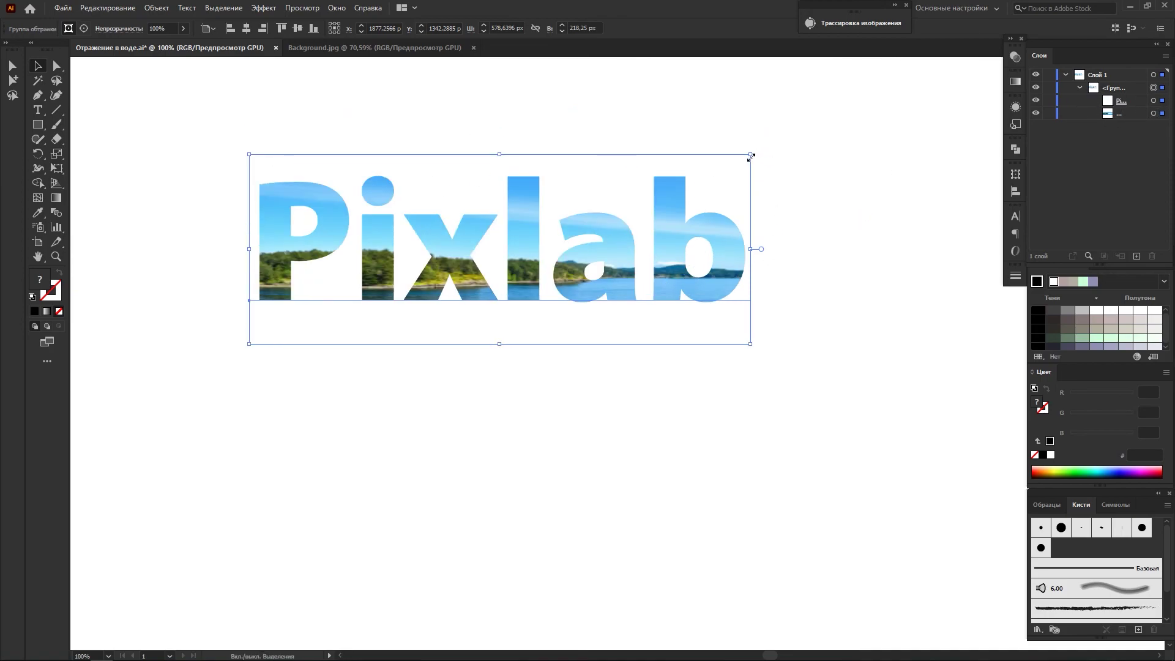
pyautogui.moveTo(752, 157); pyautogui.dragTo(820, 118)
pyautogui.moveTo(819, 368)
pyautogui.mouseDown()
pyautogui.moveTo(647, 304)
pyautogui.moveTo(732, 336)
pyautogui.mouseUp()
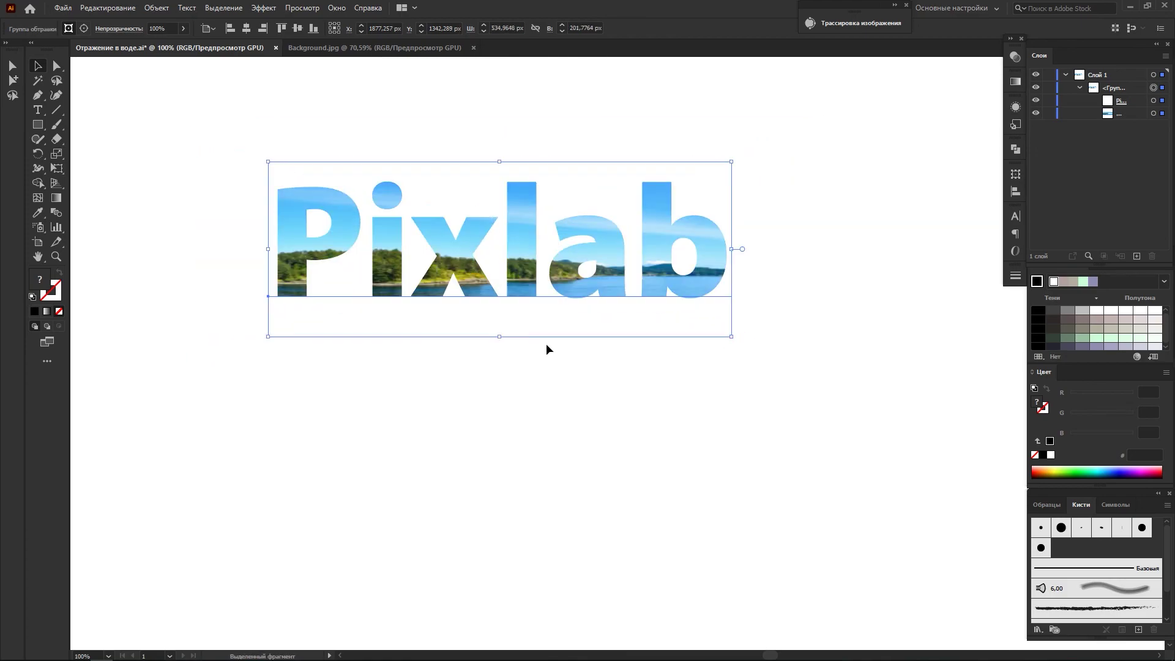
# - Stretch Pixlab taller and wider, then settle its final size and proportions
pyautogui.moveTo(499, 338); pyautogui.dragTo(495, 457)
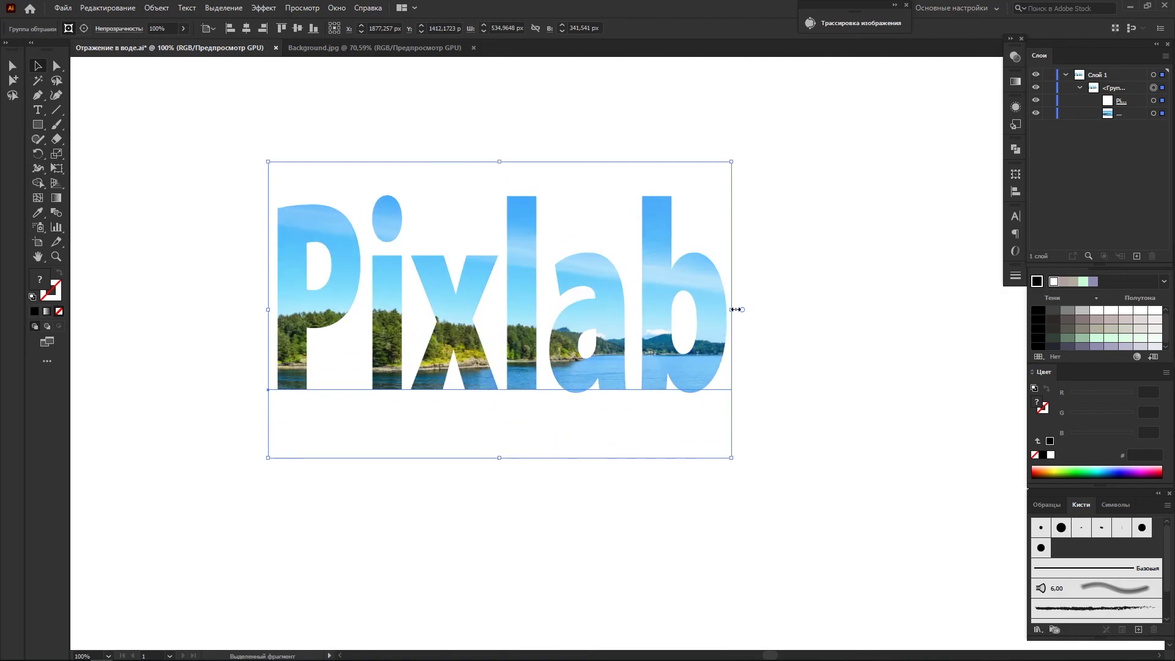
pyautogui.moveTo(737, 309); pyautogui.dragTo(827, 309)
pyautogui.moveTo(827, 162)
pyautogui.mouseDown()
pyautogui.moveTo(809, 189)
pyautogui.moveTo(730, 211)
pyautogui.mouseUp()
pyautogui.moveTo(557, 211)
pyautogui.mouseDown()
pyautogui.moveTo(547, 247)
pyautogui.moveTo(500, 162)
pyautogui.mouseUp()
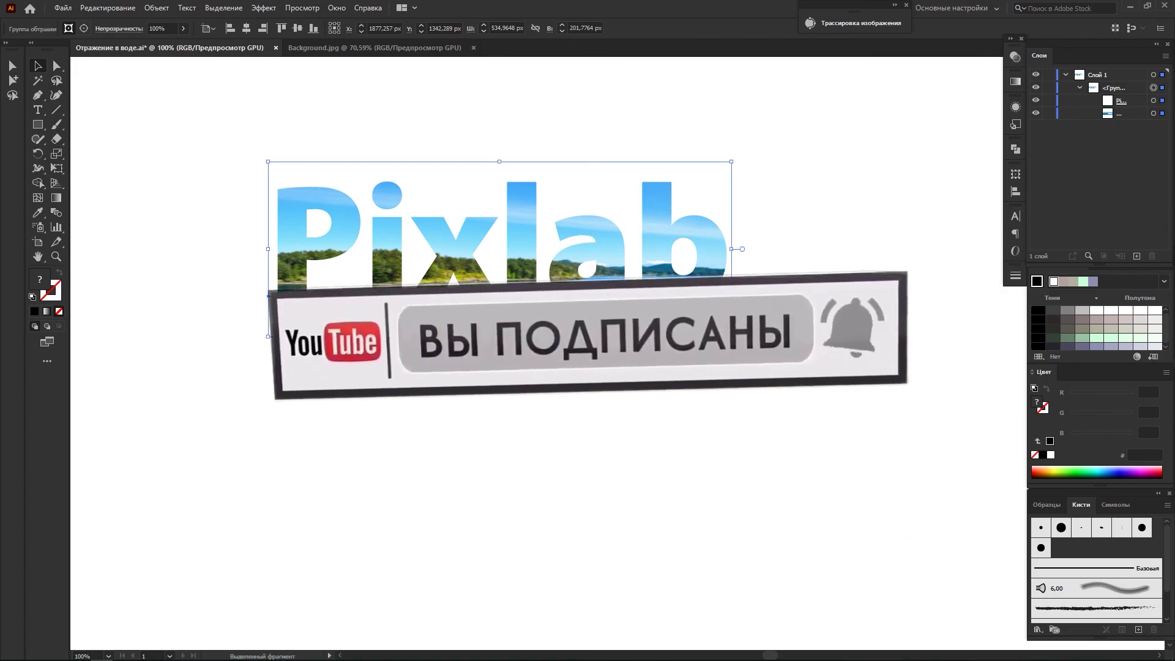
pyautogui.click(769, 211)
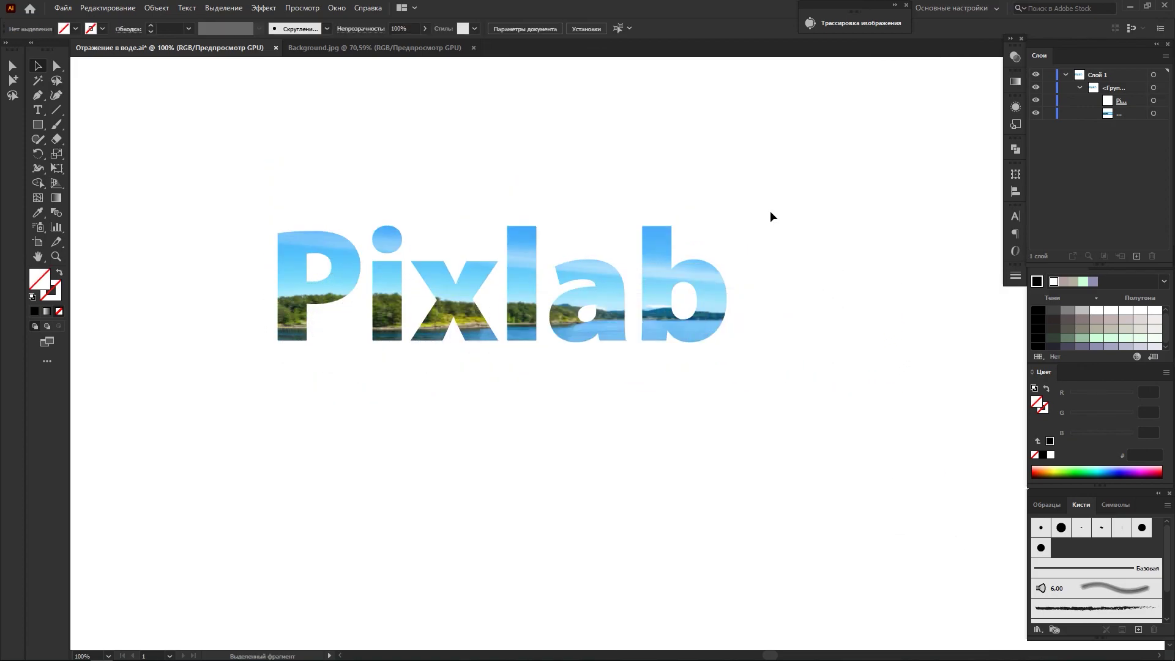